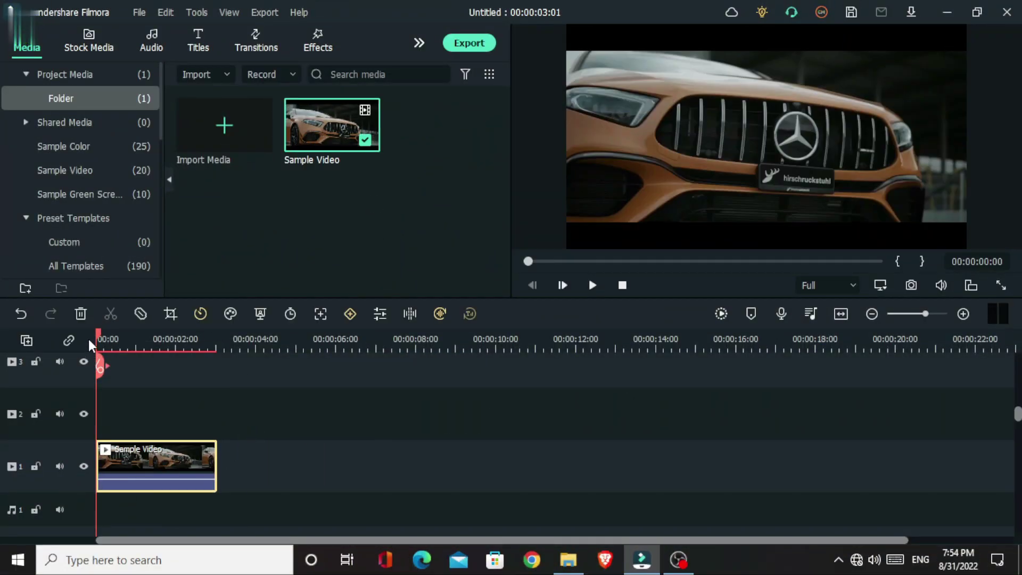
Step: Fit the timeline and paste a copy of the car clip on track 2, aligned to start at 0
drag(137, 345, 112, 340)
click(841, 314)
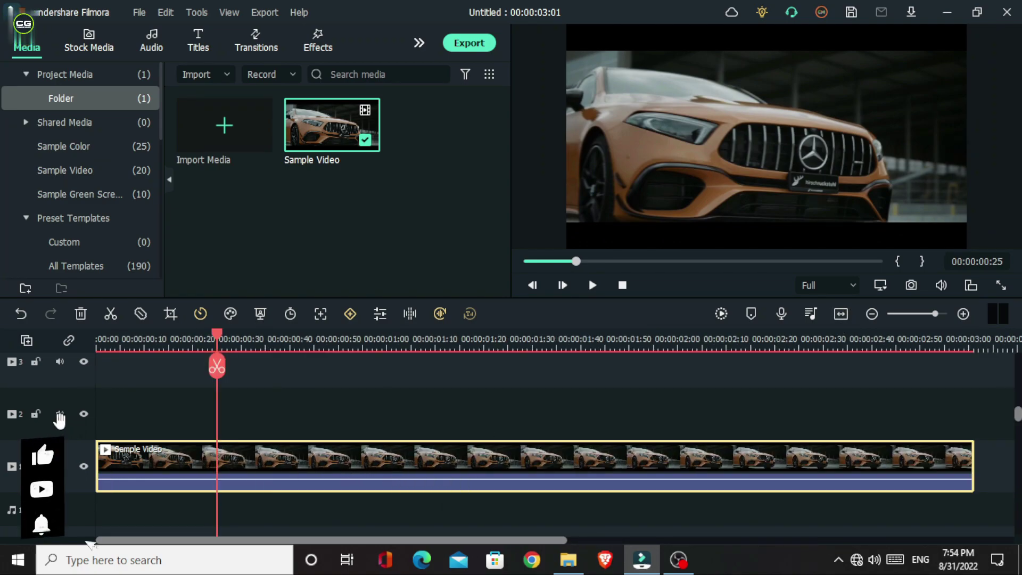
key(ctrl+v)
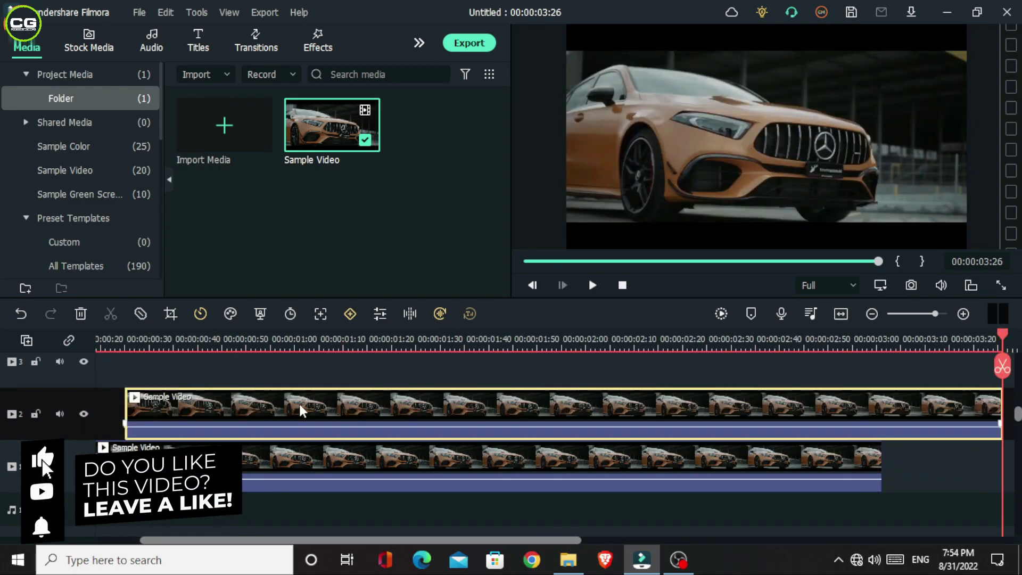
drag(136, 396, 98, 396)
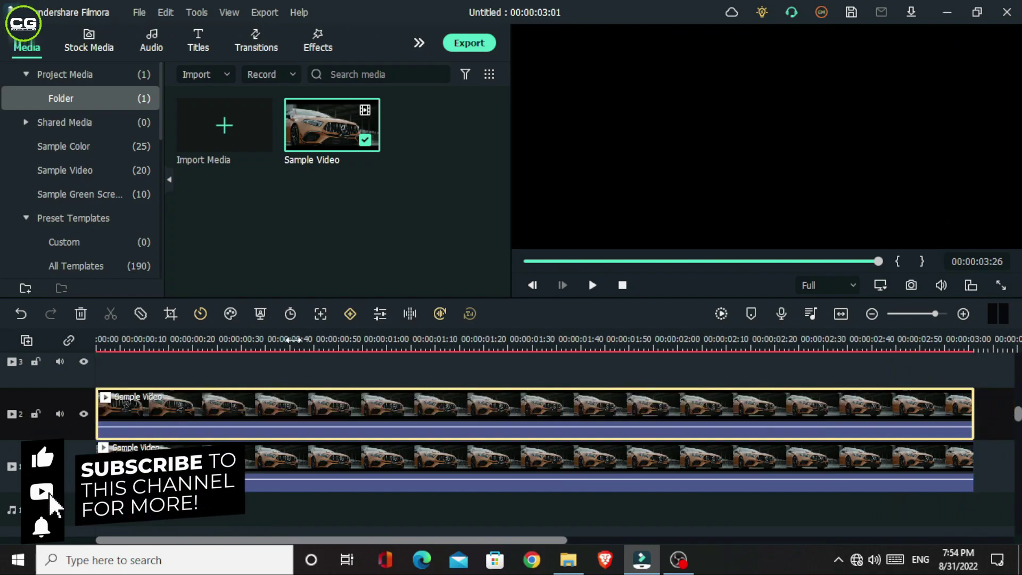
drag(293, 339, 352, 383)
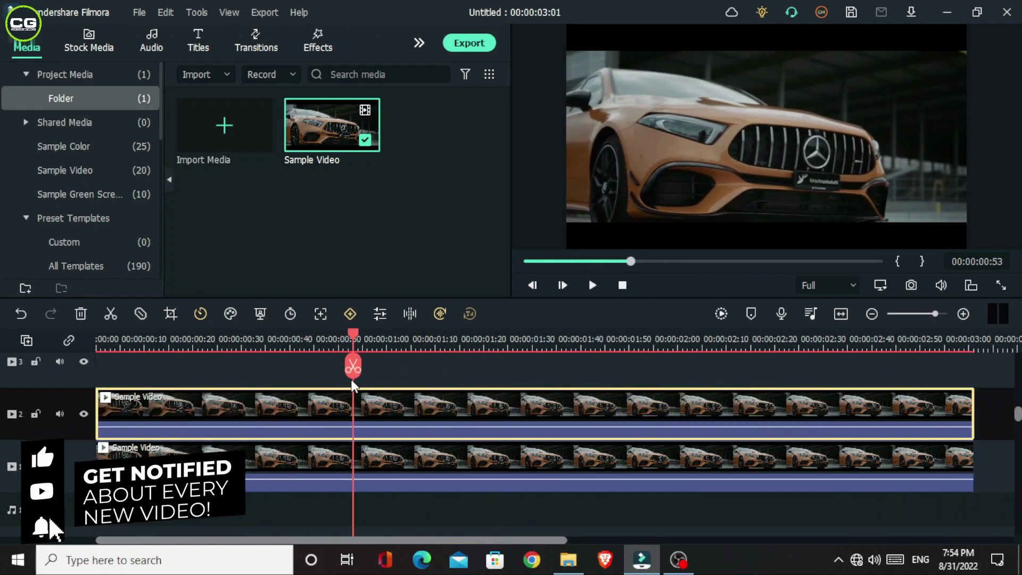
Step: Apply the Favorites Selective Color effect to the track-2 copy, turning it grey
click(320, 45)
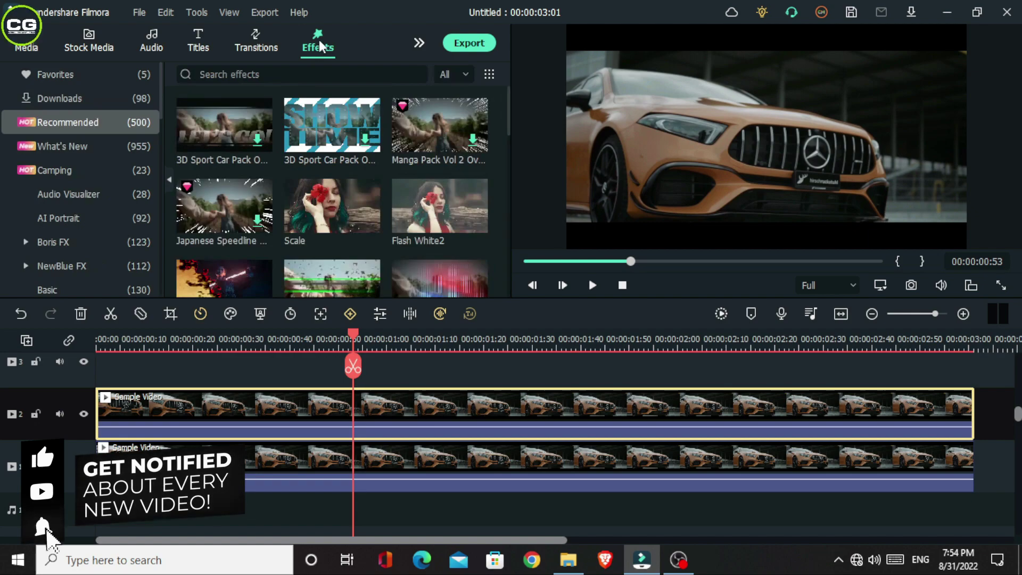
click(73, 77)
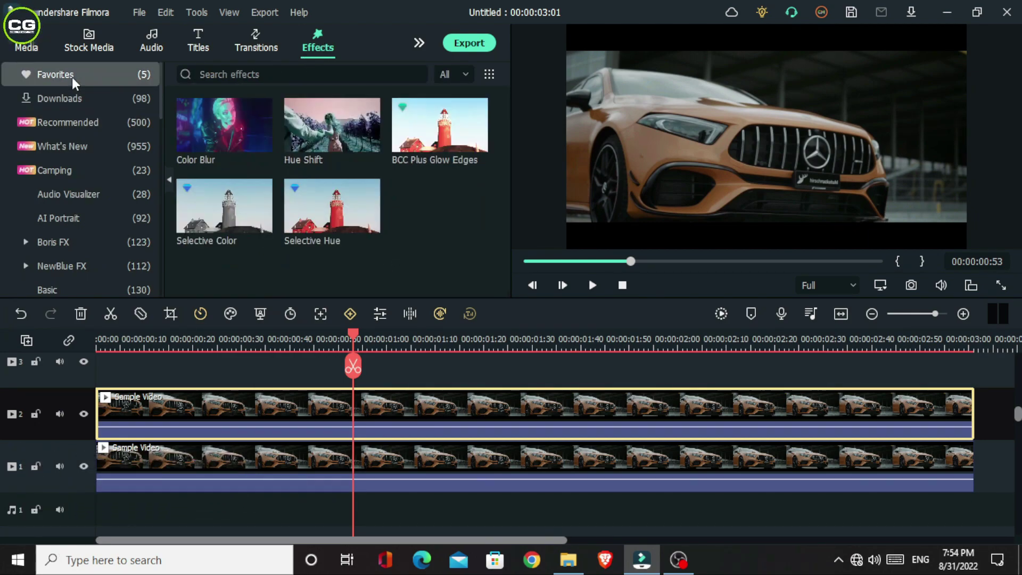
mouse_move(420, 113)
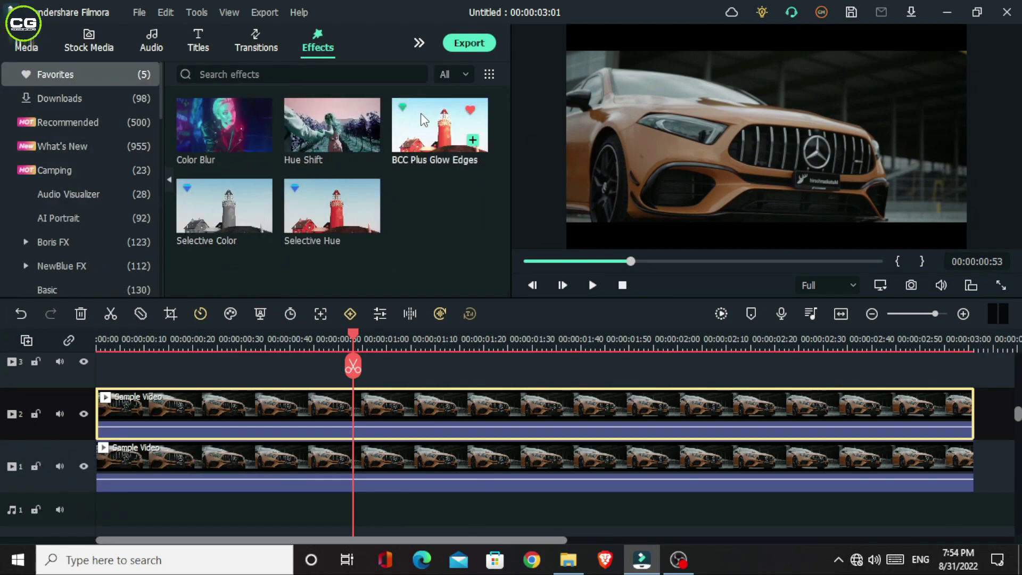
drag(217, 210, 340, 397)
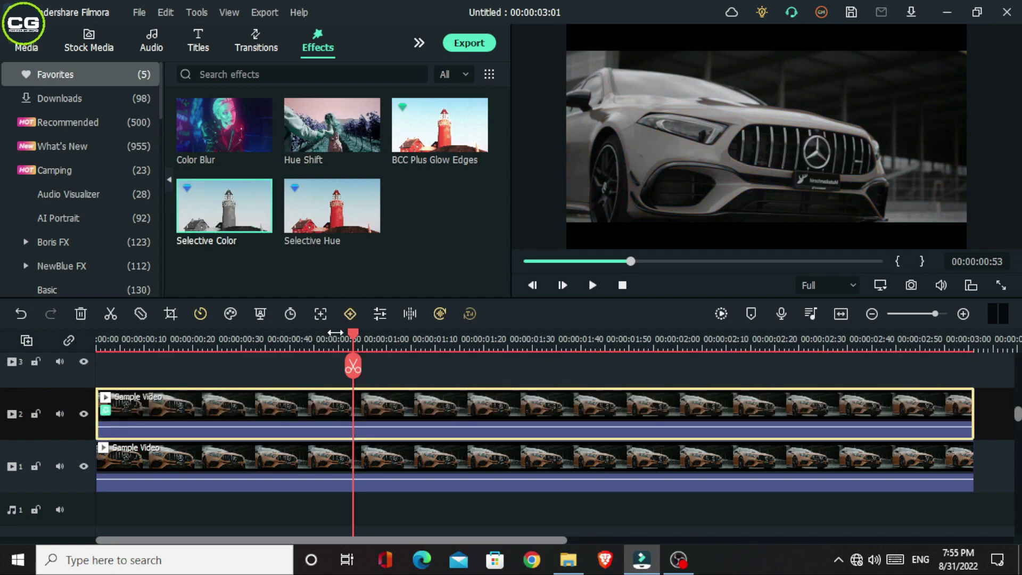
drag(353, 334, 410, 417)
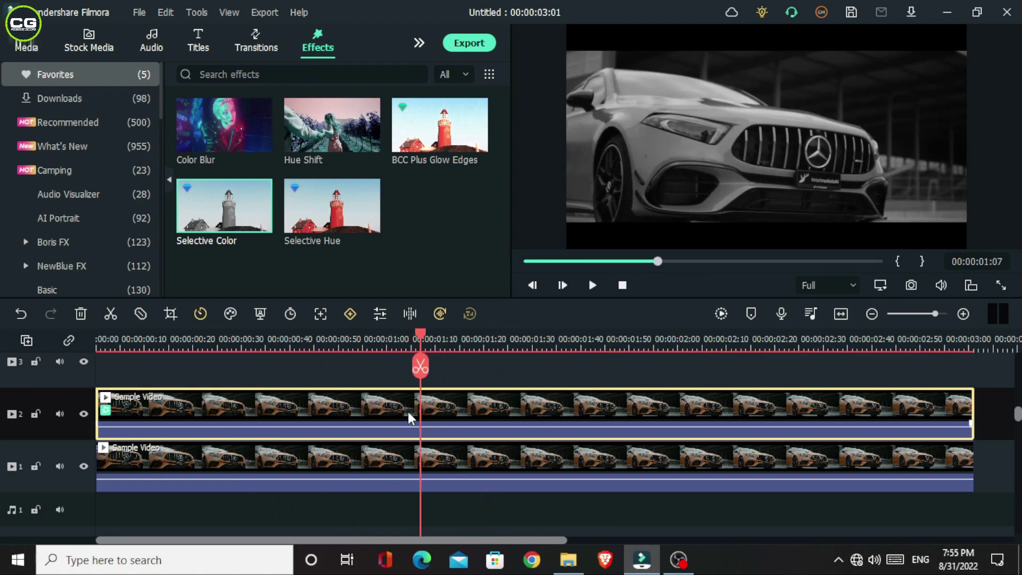
Step: Open the track-2 clip's Selective Color effect settings and expand First Color
click(336, 402)
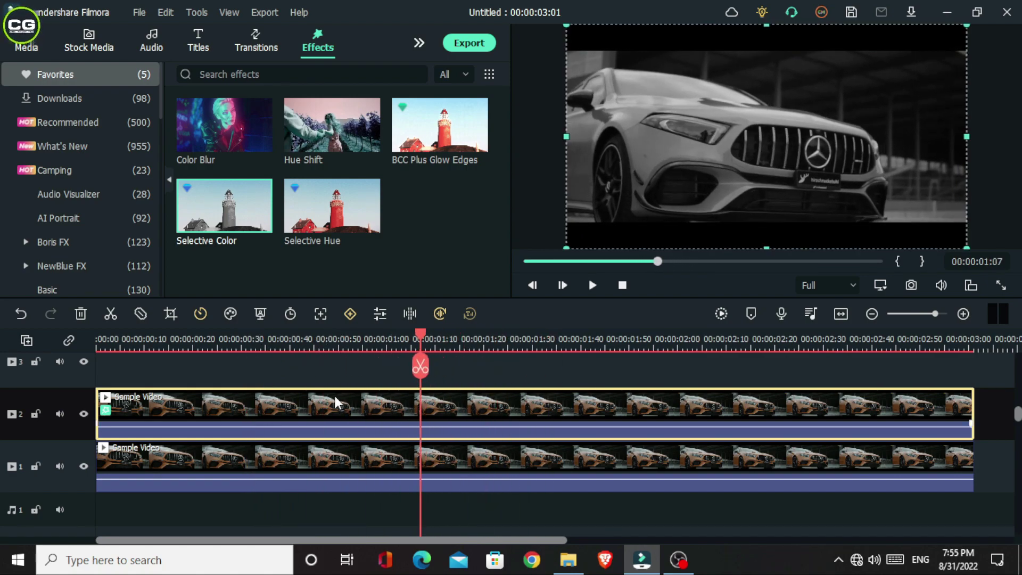
key(ctrl+r)
click(37, 39)
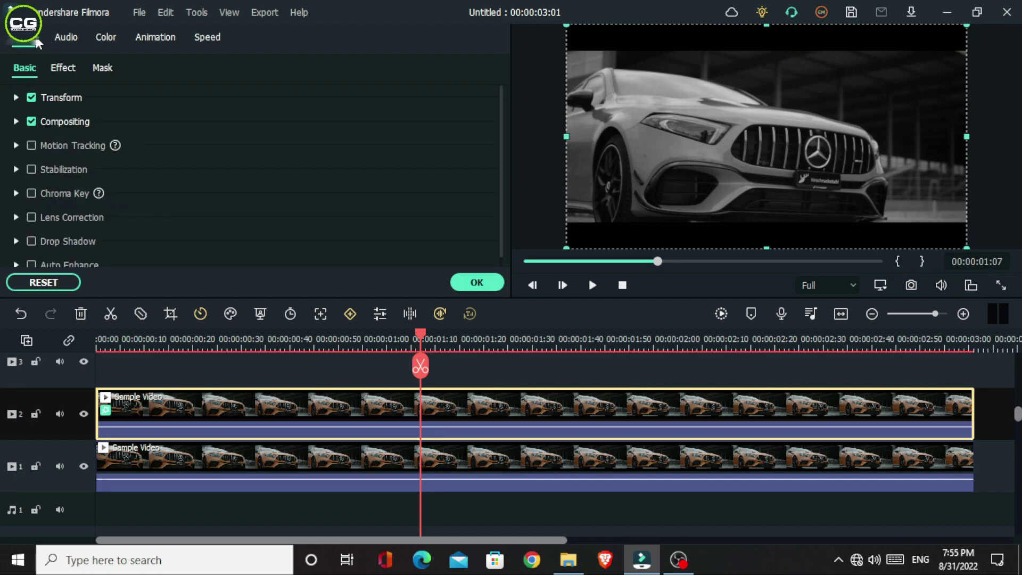
click(55, 69)
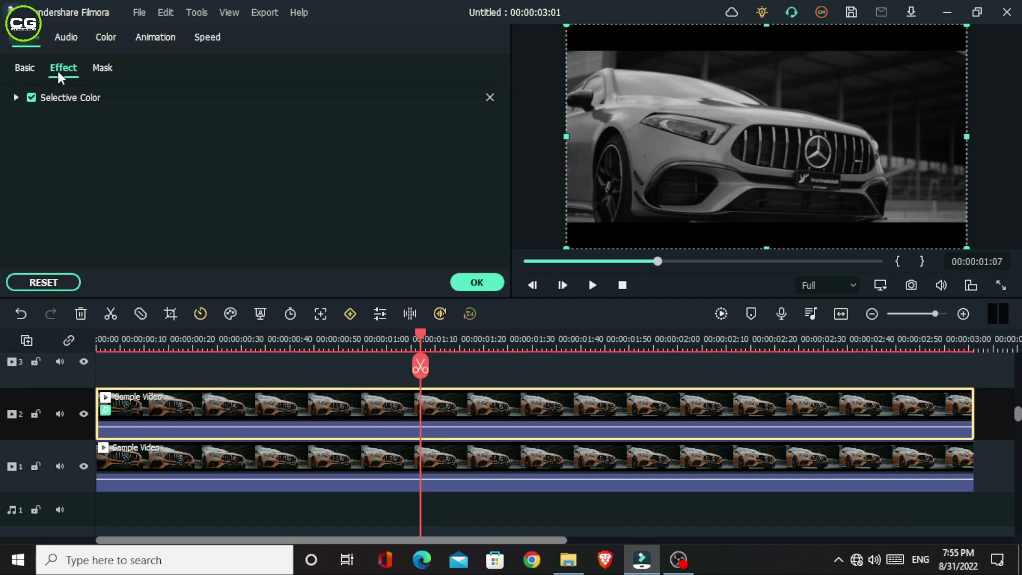
click(16, 98)
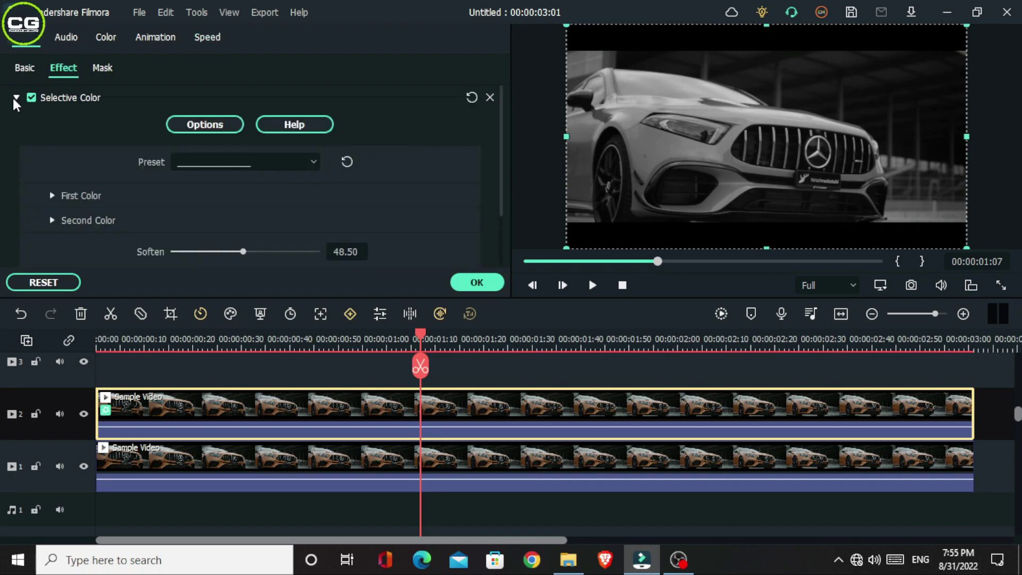
click(52, 196)
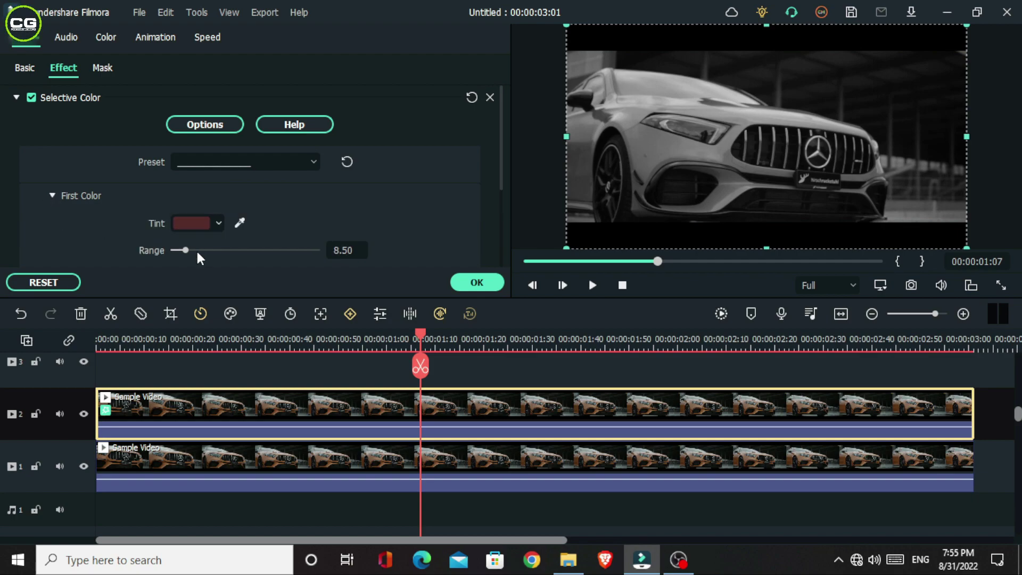
drag(261, 244, 345, 243)
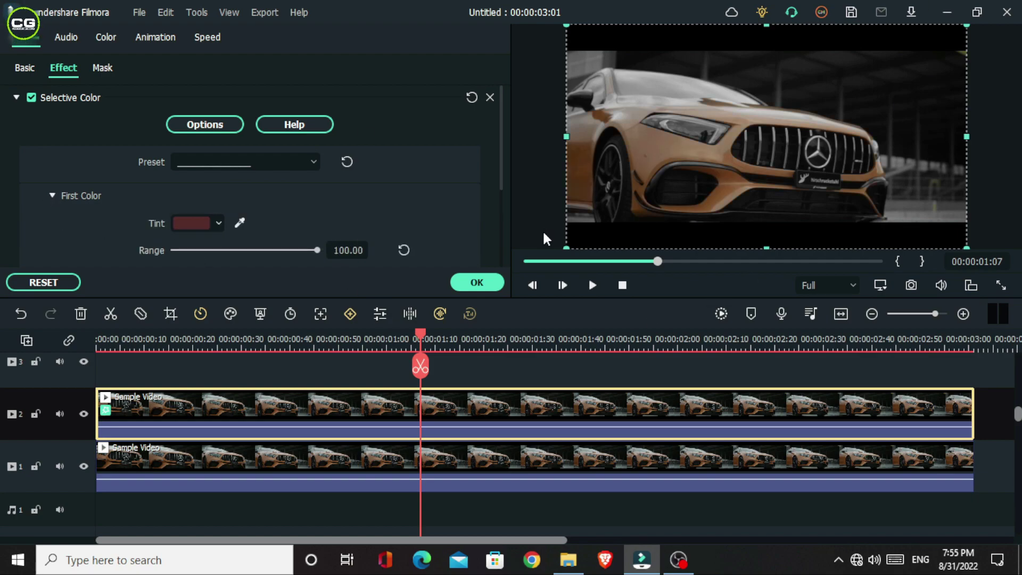
click(403, 250)
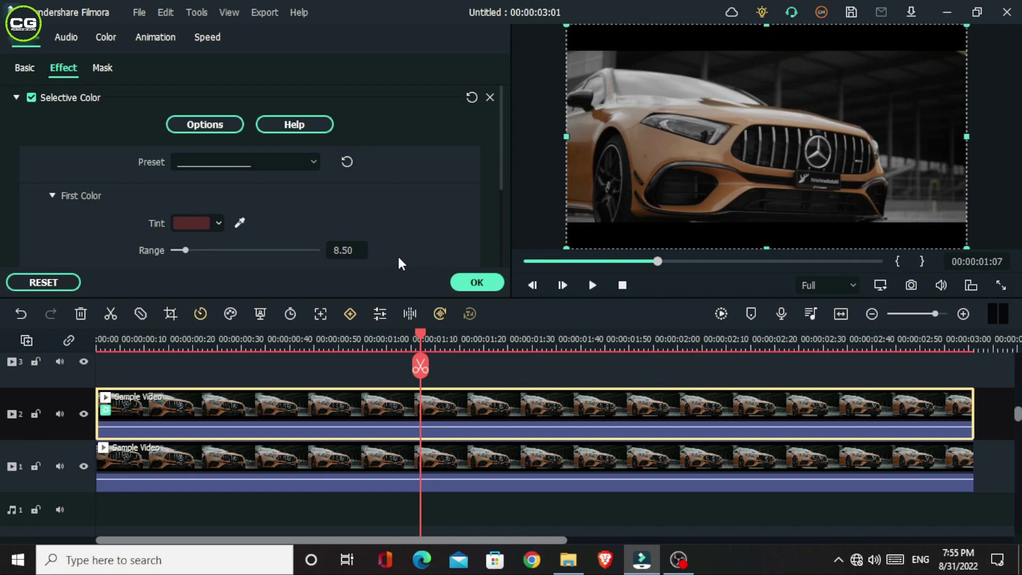
Step: Set the first colour tint to orange (#ff9e15) with a range of 34
click(213, 226)
click(226, 330)
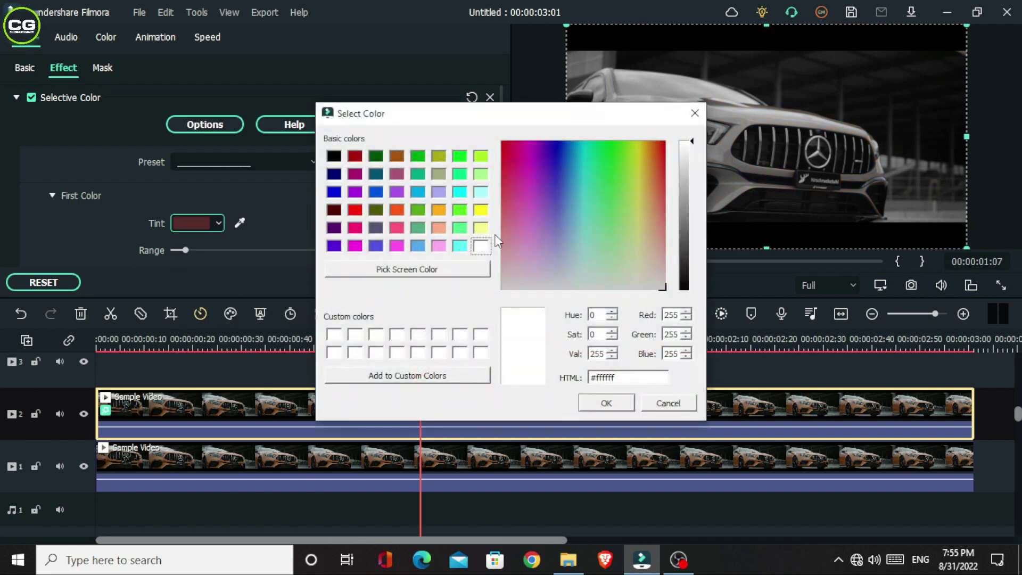
click(438, 211)
drag(636, 151, 650, 153)
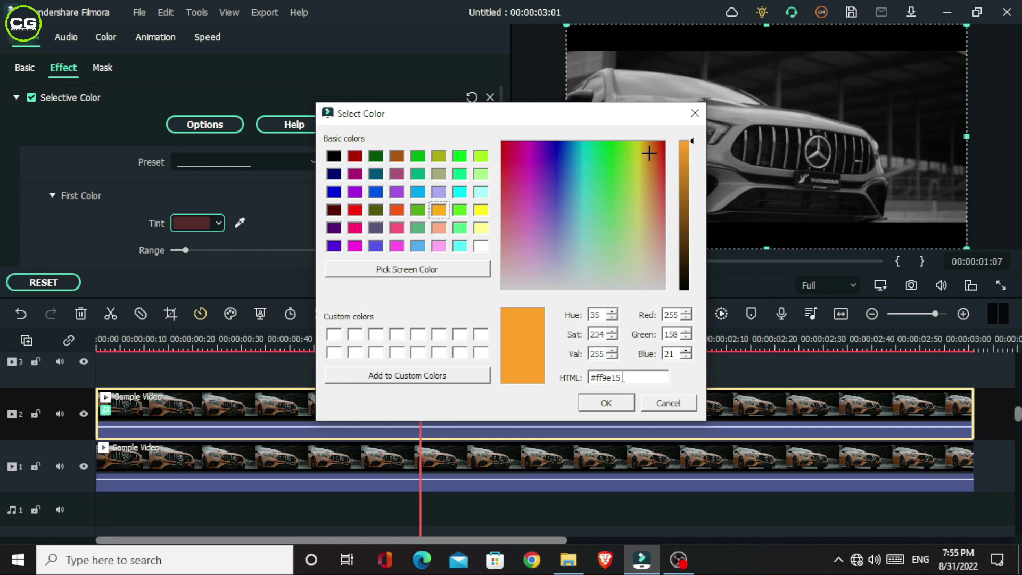
click(607, 402)
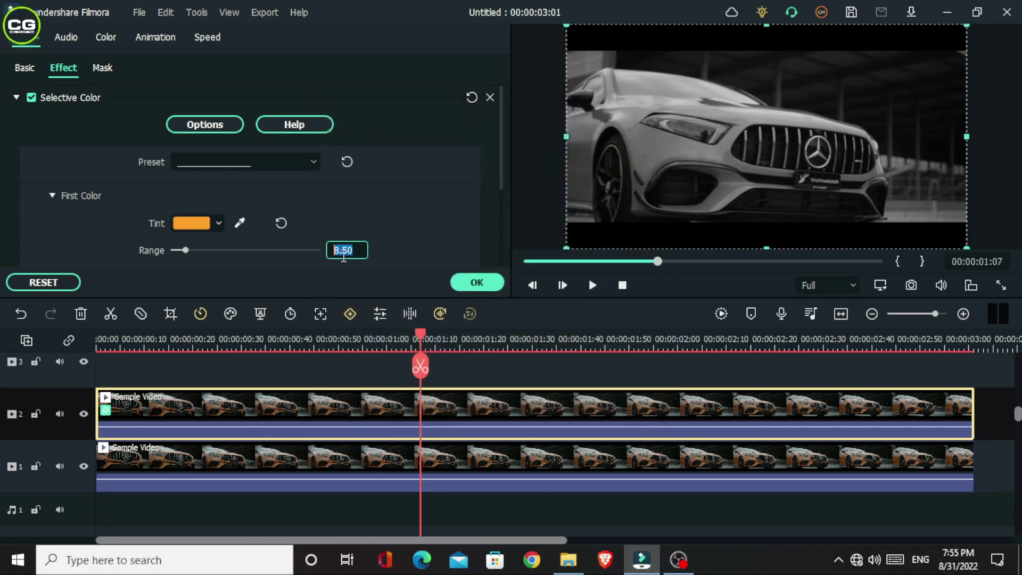
key(Return)
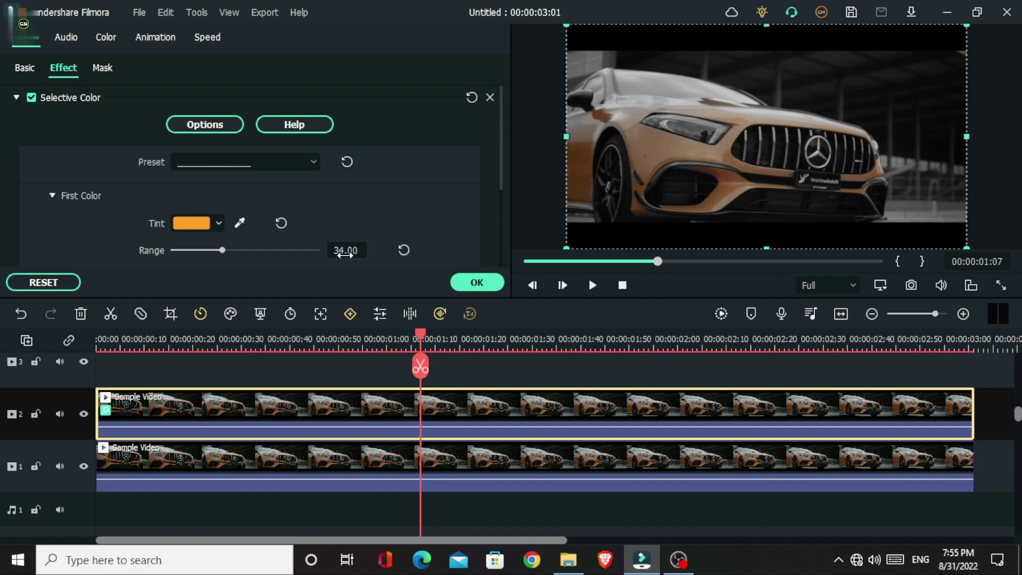
drag(416, 339, 455, 463)
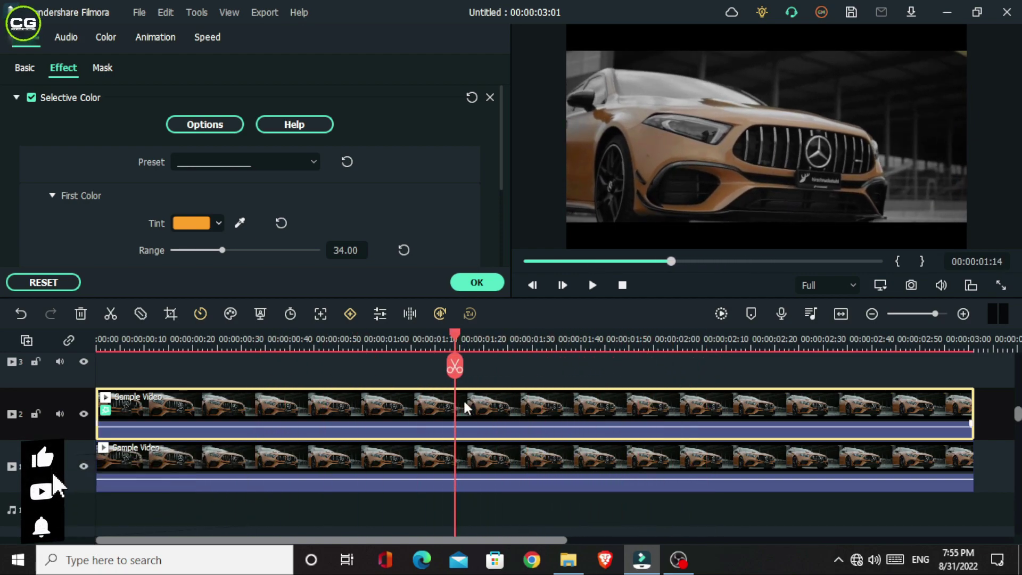
Step: Expand Second Color and set its range to 0
scroll(52, 188, down, 3)
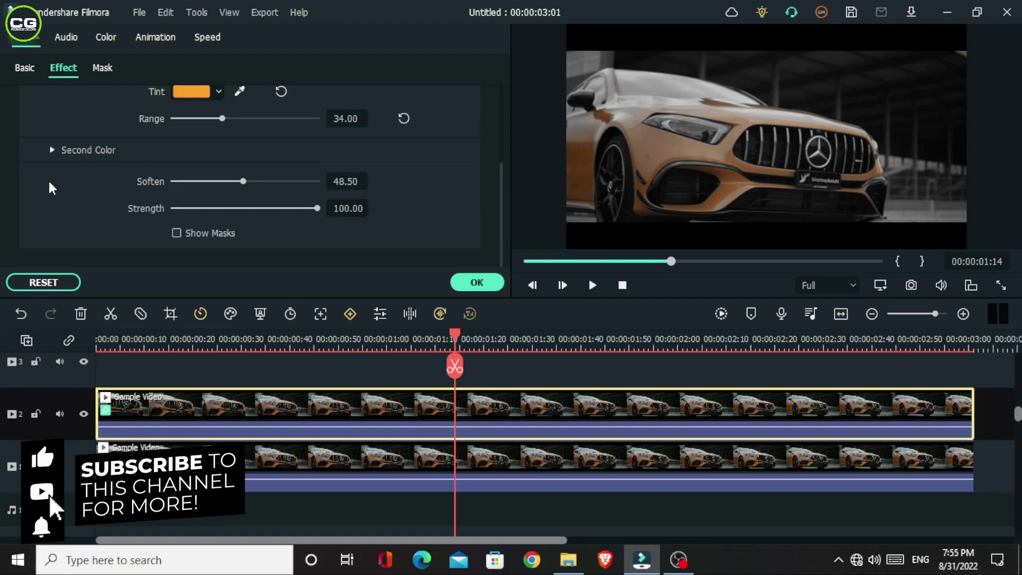
click(53, 150)
click(209, 178)
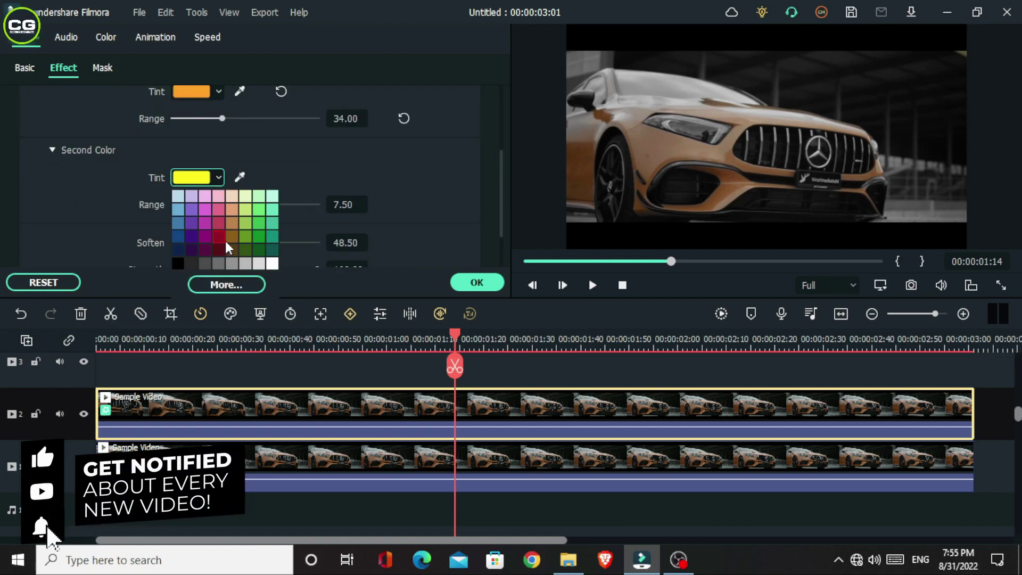
click(234, 236)
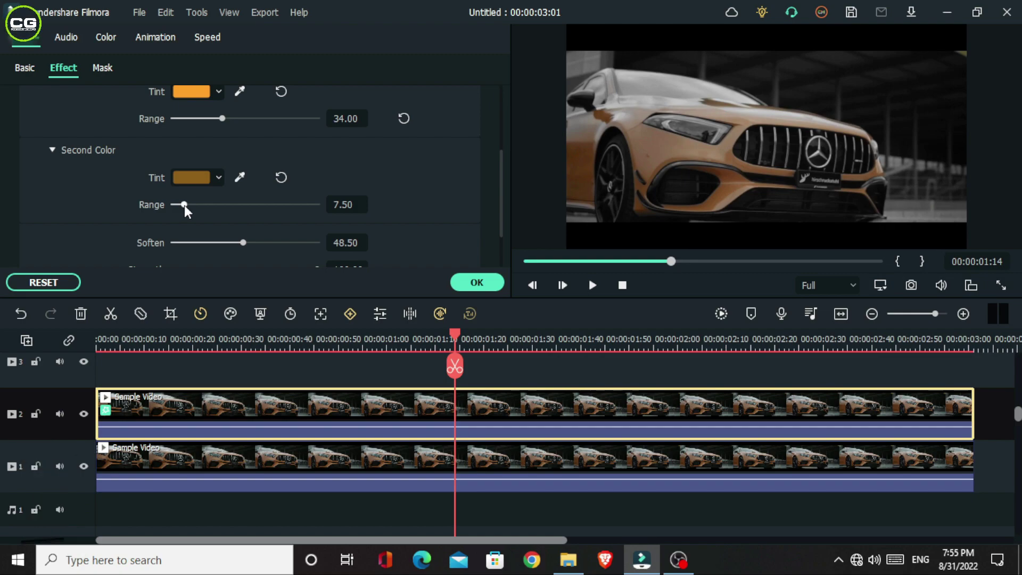
mouse_move(184, 206)
mouse_down()
mouse_move(171, 205)
mouse_move(194, 206)
mouse_up()
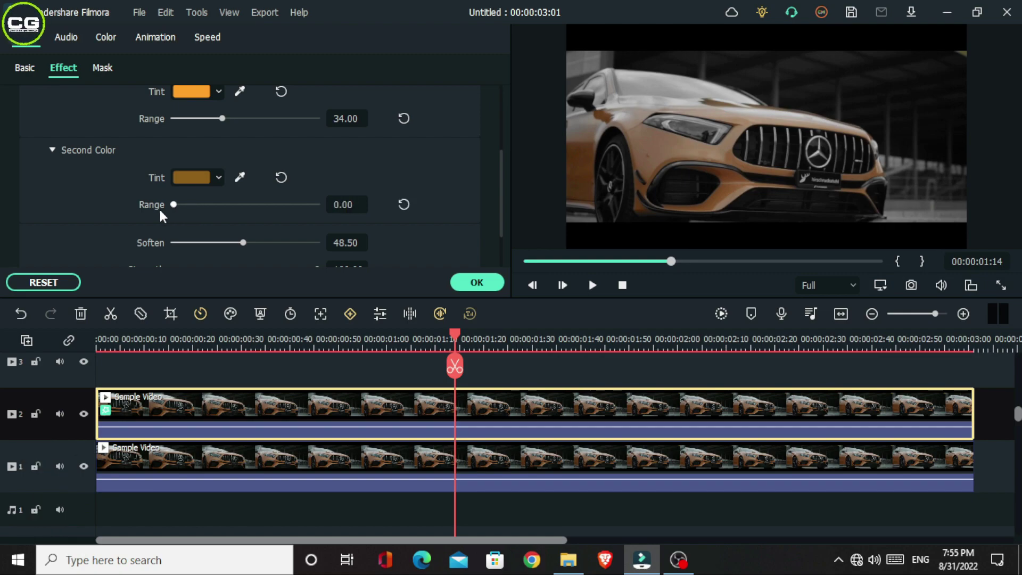
Step: Set the mask softness to 0, then turn Show Masks off
scroll(88, 199, down, 2)
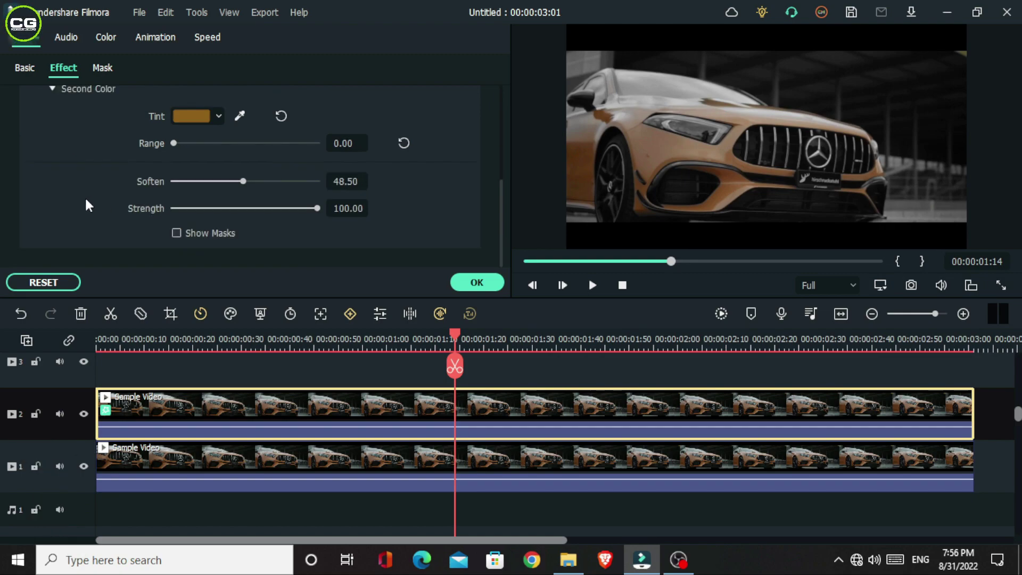
click(177, 233)
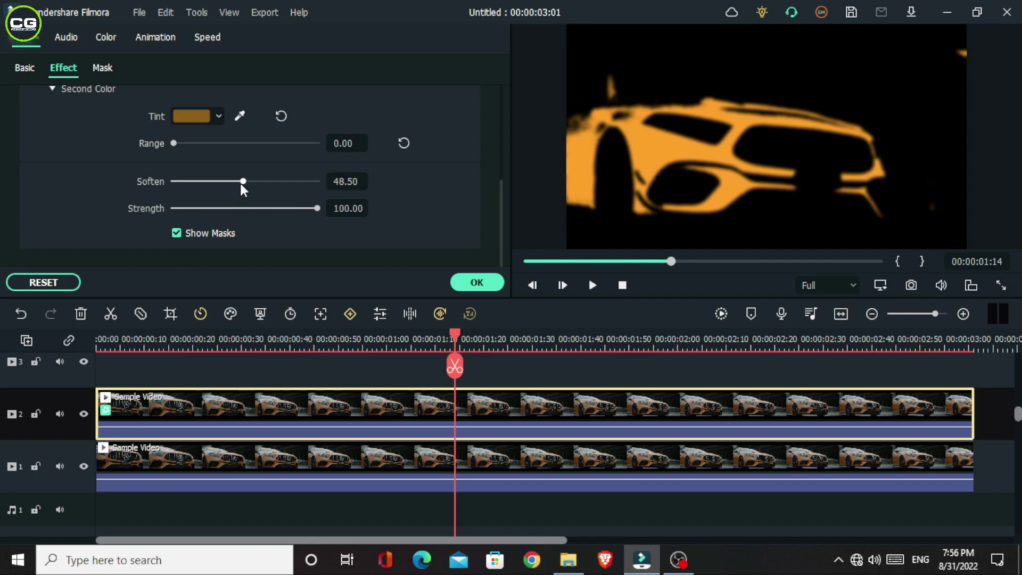
drag(241, 184, 156, 178)
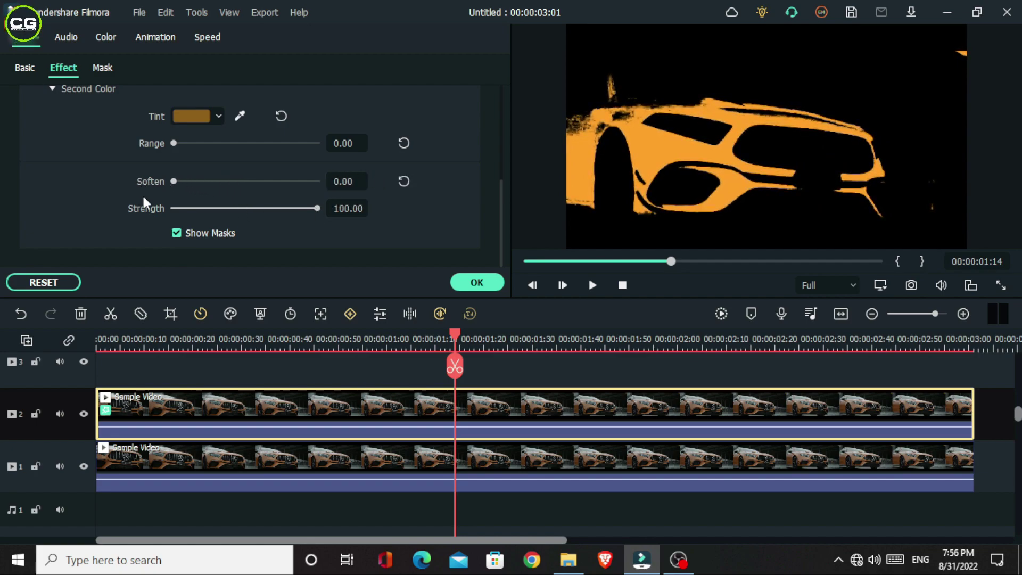
drag(194, 142, 156, 132)
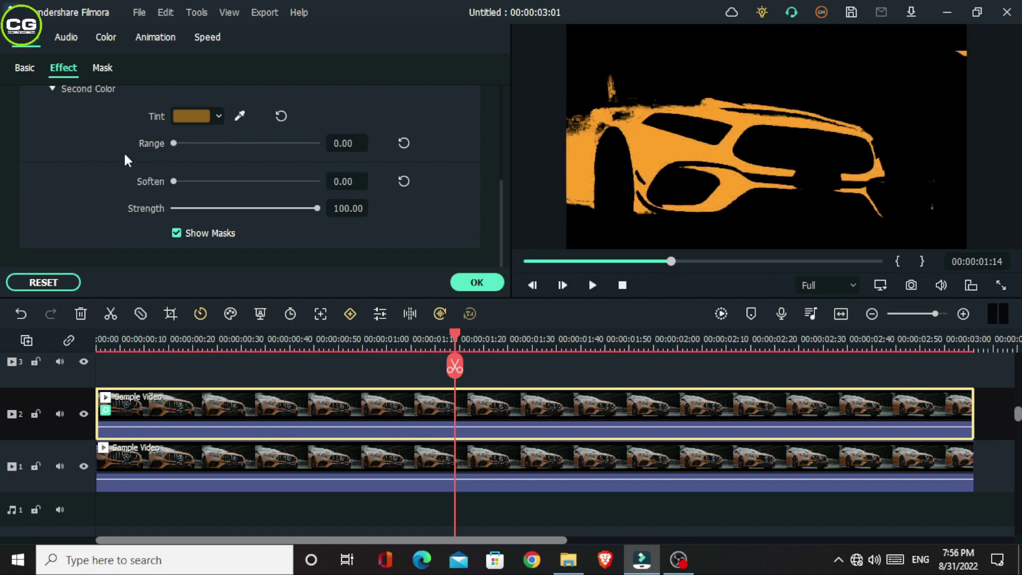
scroll(121, 160, up, 5)
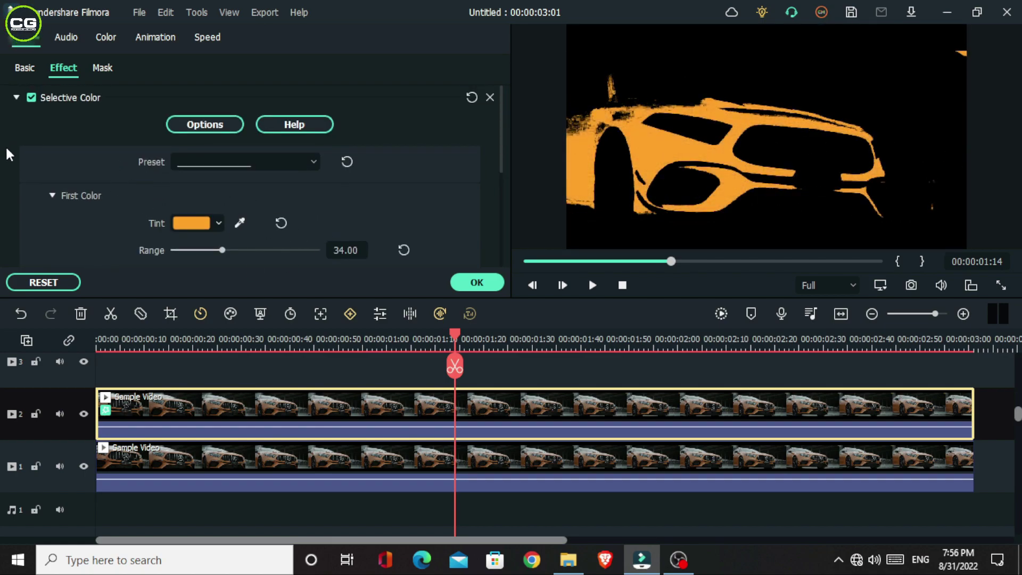
scroll(100, 165, down, 5)
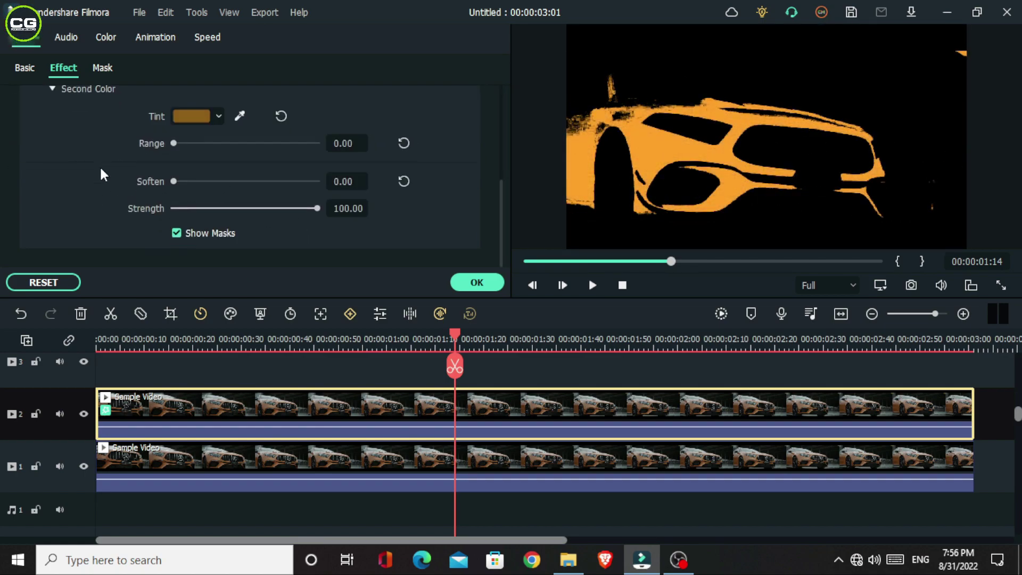
click(176, 232)
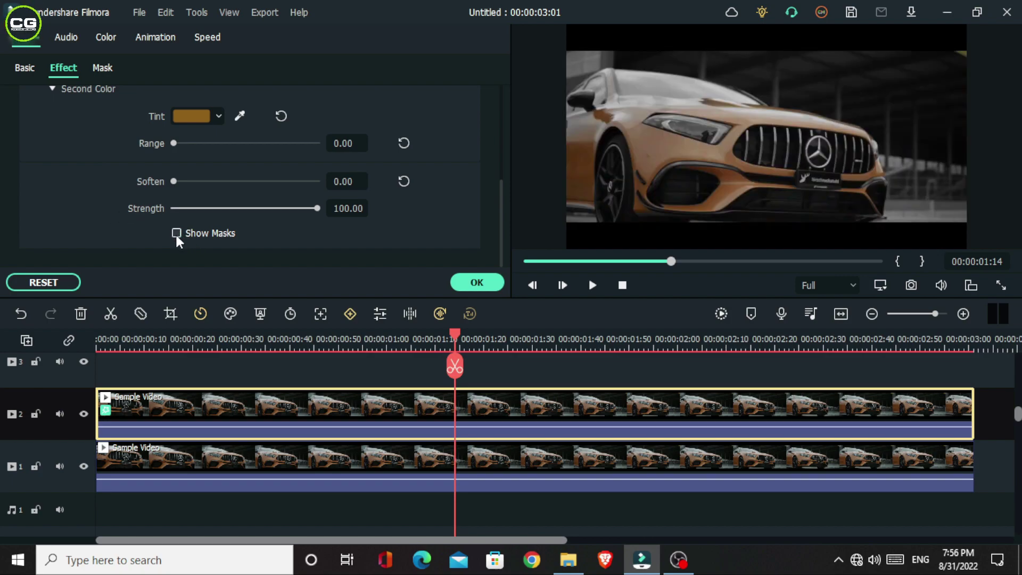
Step: Confirm the Selective Color settings and apply Selective Hue to the track-2 clip
click(476, 282)
mouse_move(345, 196)
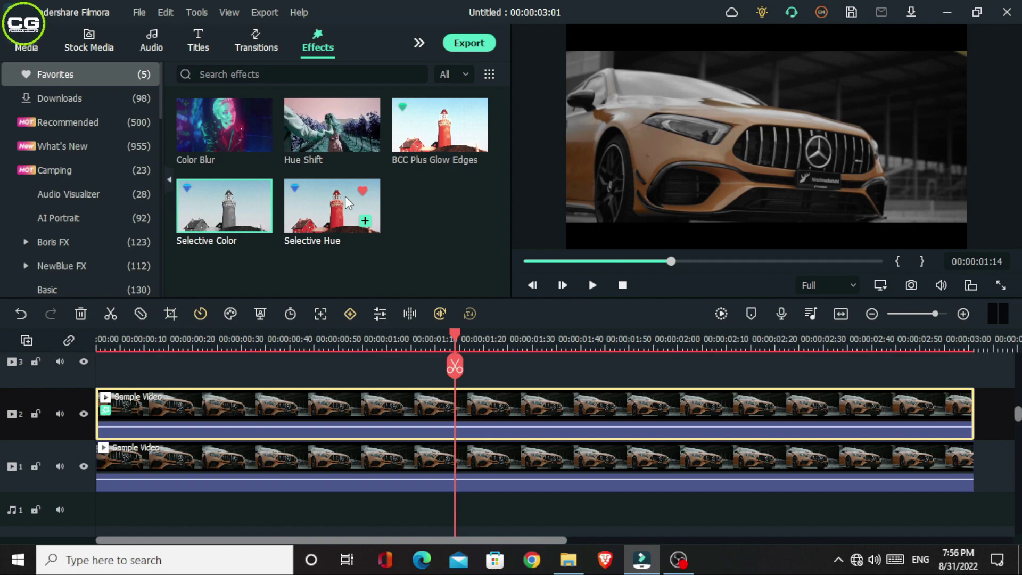
drag(337, 217, 445, 403)
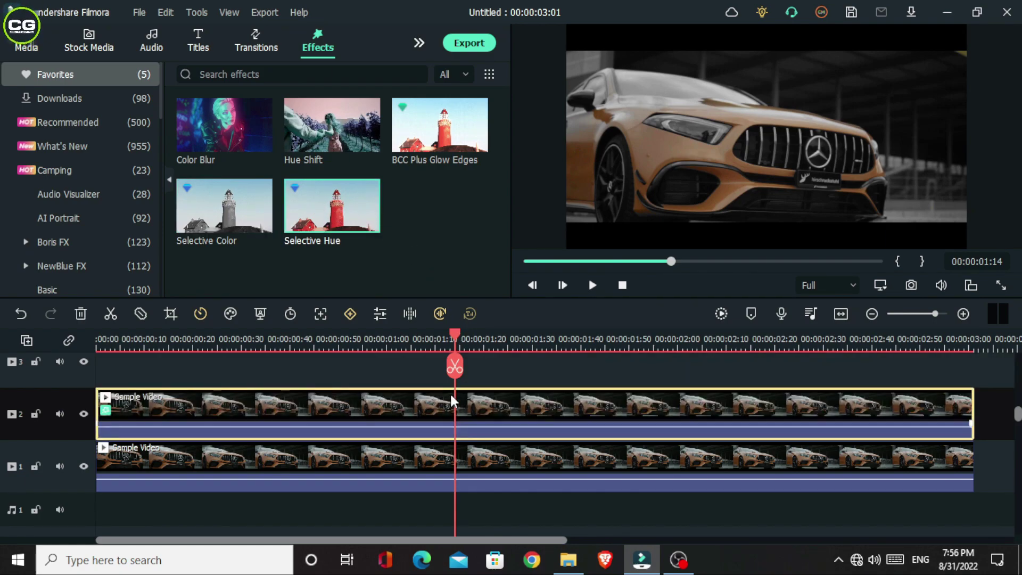
Step: Collapse Selective Color in the track-2 clip's effect settings and expand Selective Hue
double_click(265, 400)
click(59, 69)
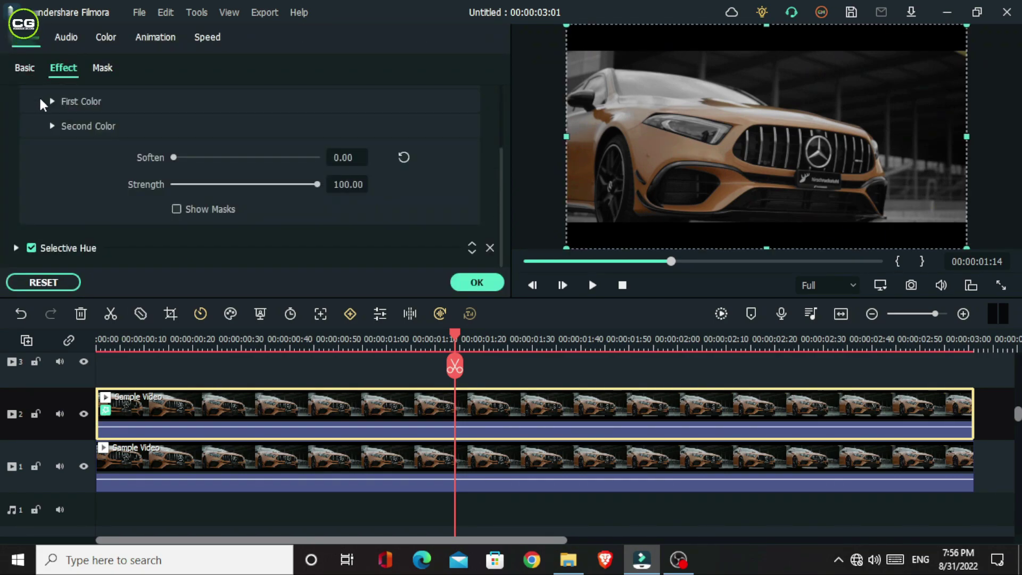
scroll(32, 95, up, 2)
click(17, 96)
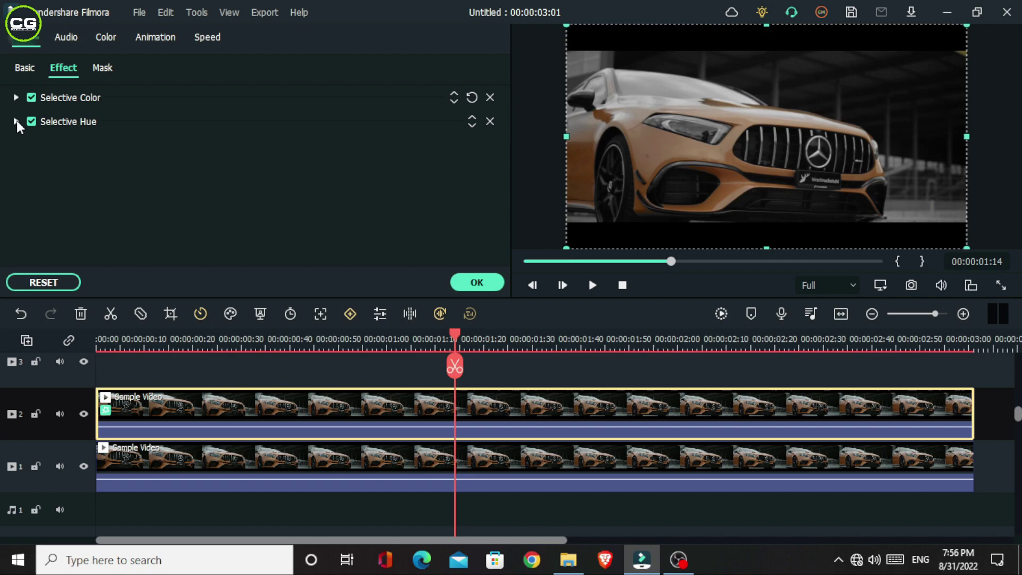
click(17, 120)
scroll(97, 156, down, 5)
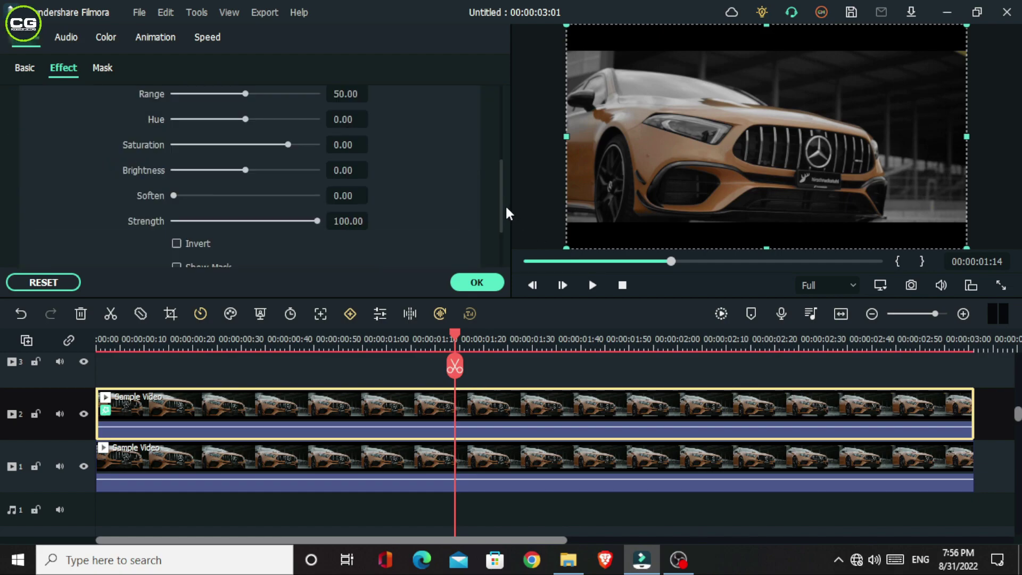
drag(501, 204, 500, 153)
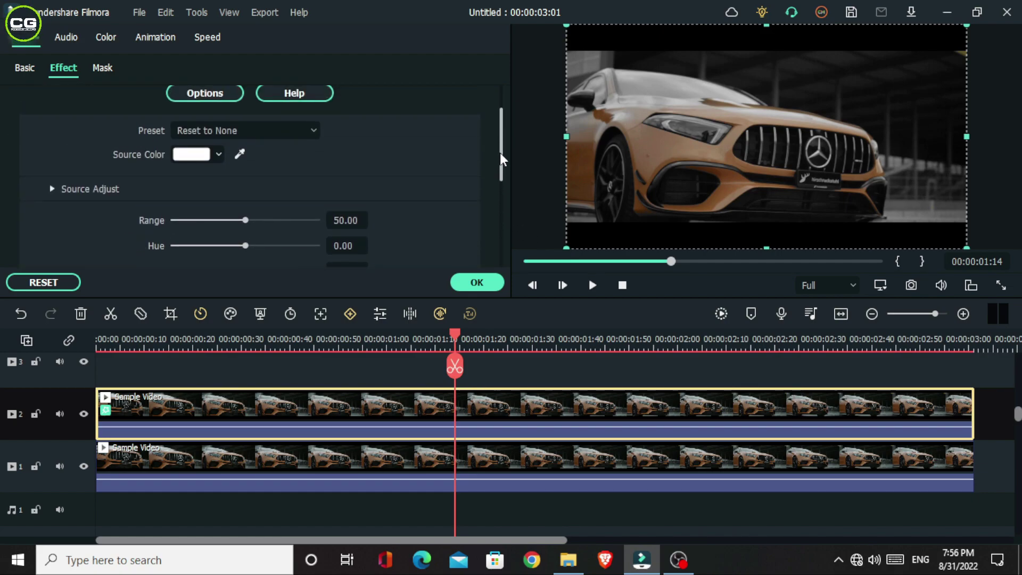
Step: Sample the car's orange paint as source colour, then set Hue -27.08 and Range 100
click(239, 154)
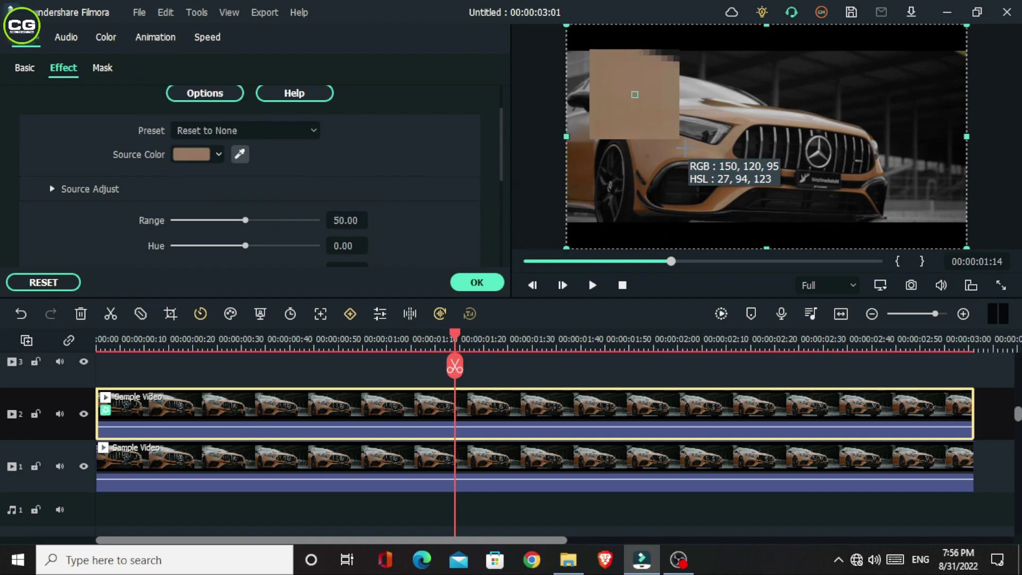
click(640, 159)
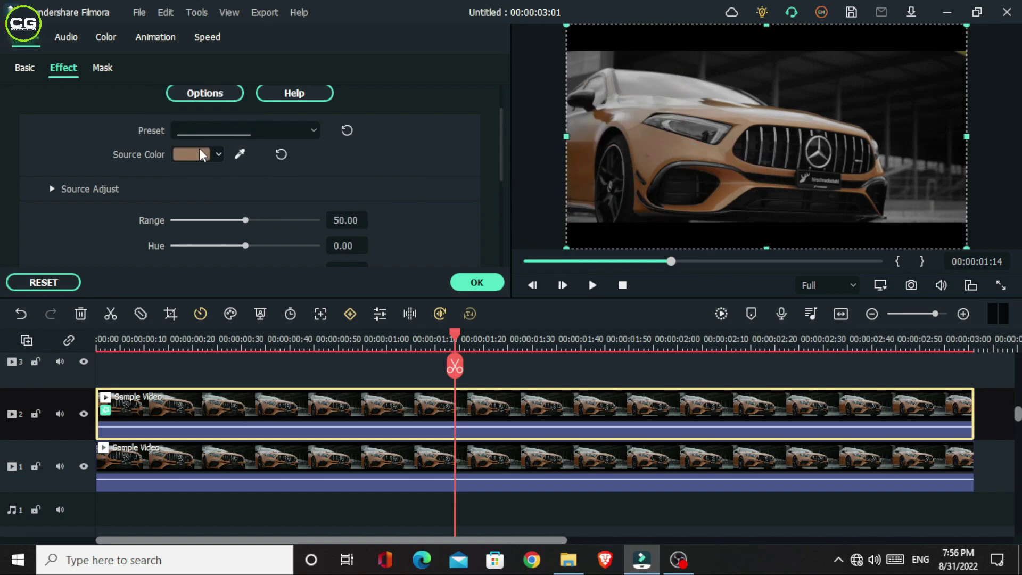
drag(246, 245, 206, 240)
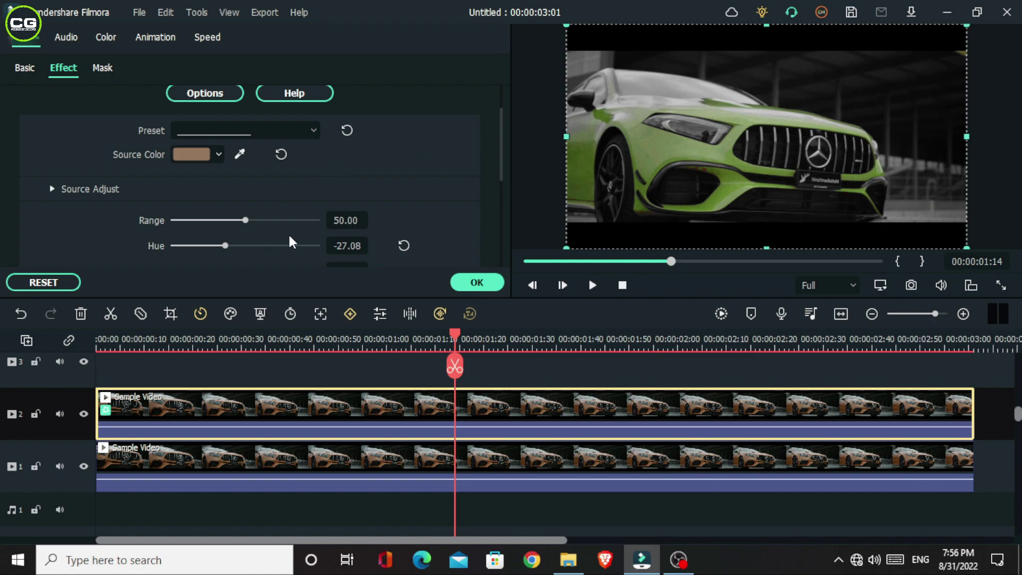
drag(274, 221, 332, 220)
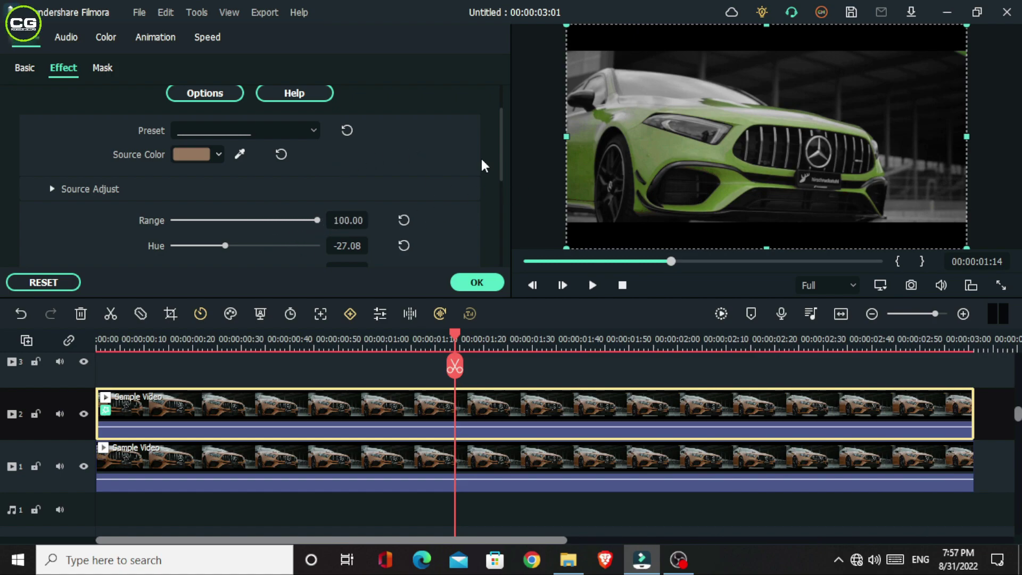
mouse_move(502, 134)
mouse_down()
mouse_move(504, 220)
mouse_move(513, 123)
mouse_up()
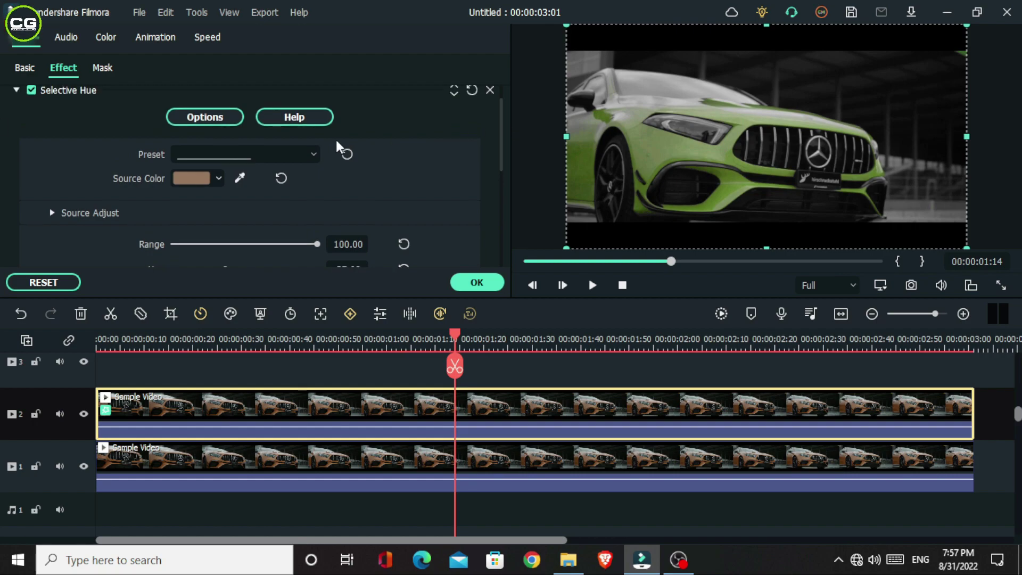
Step: Set the track-2 clip's blending mode to Lighten and bring up its mask shapes
click(477, 282)
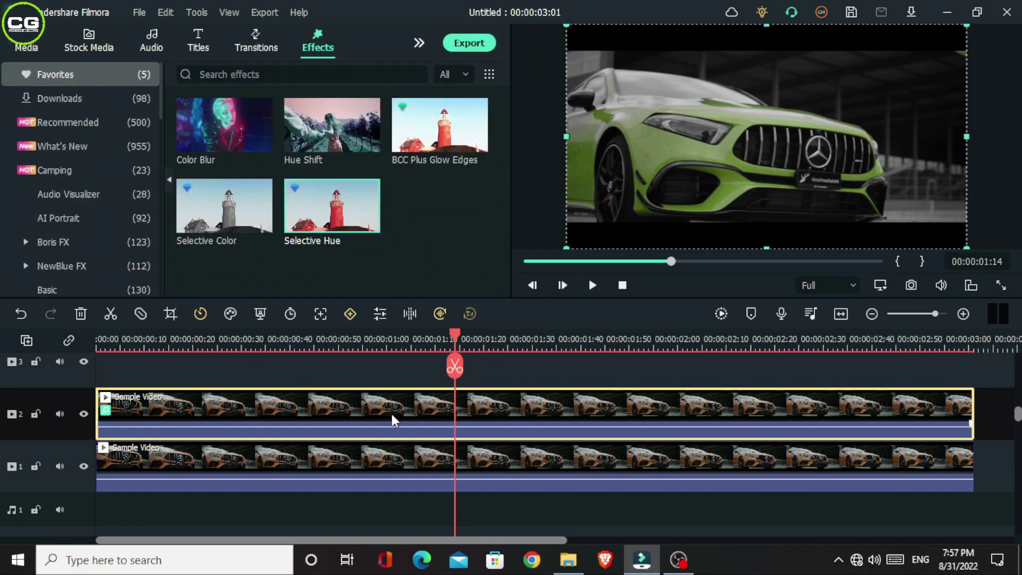
double_click(472, 400)
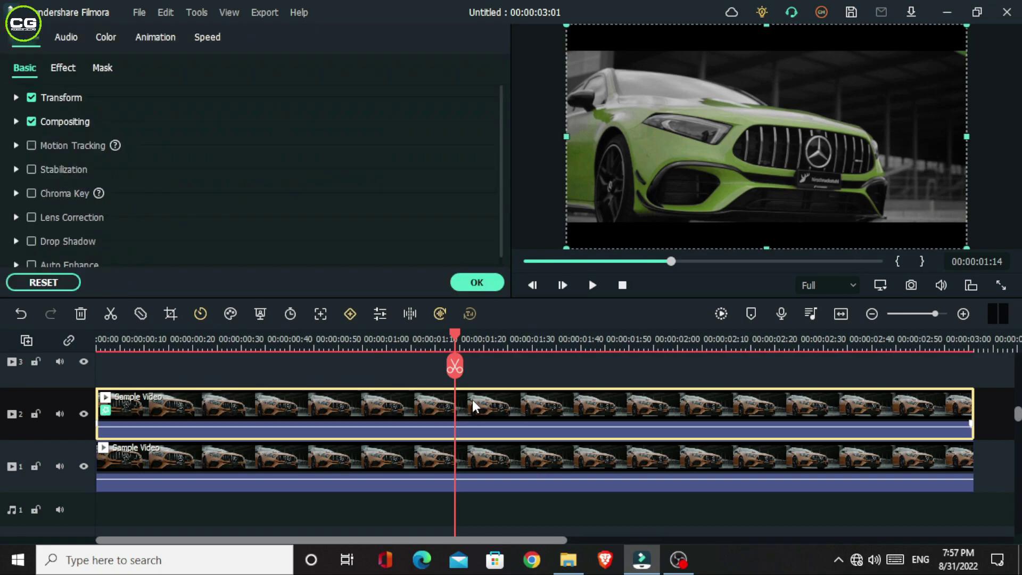
click(17, 120)
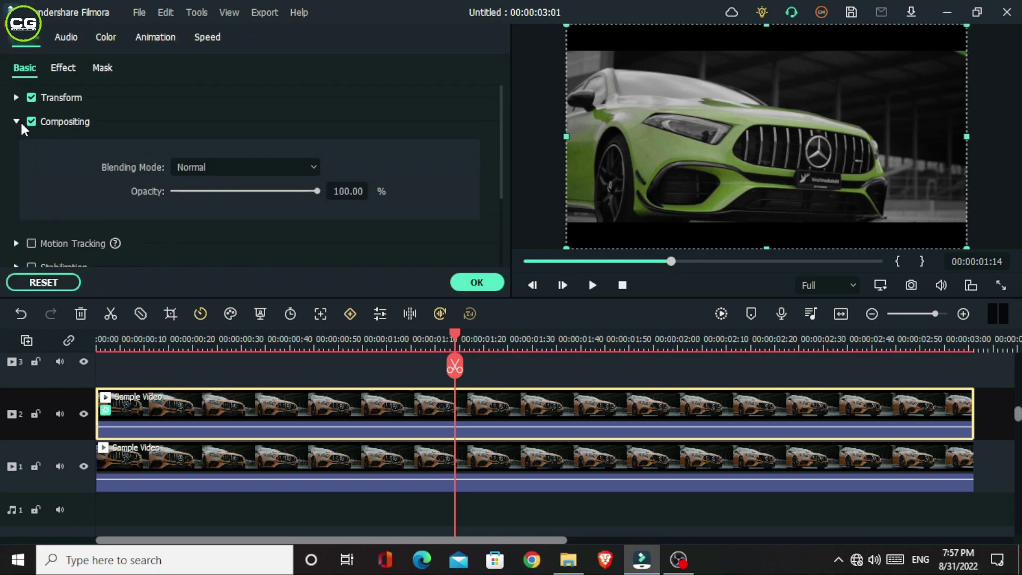
click(194, 170)
click(252, 321)
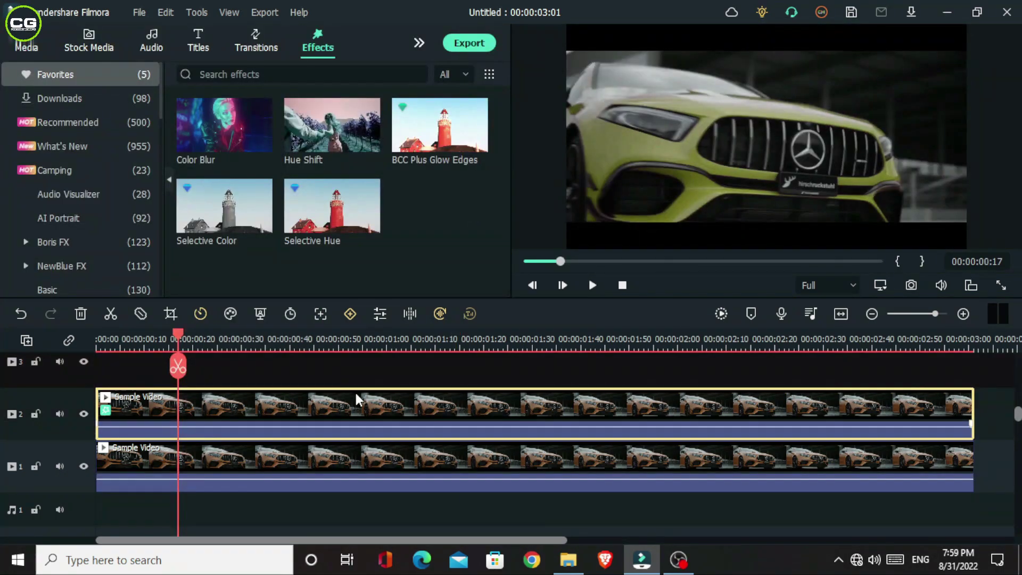
double_click(355, 396)
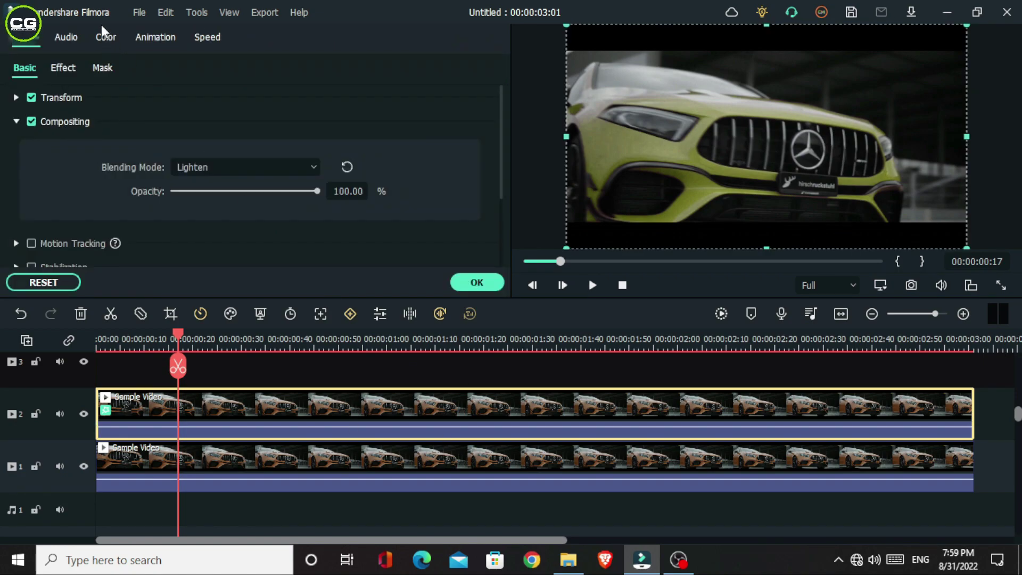
click(104, 71)
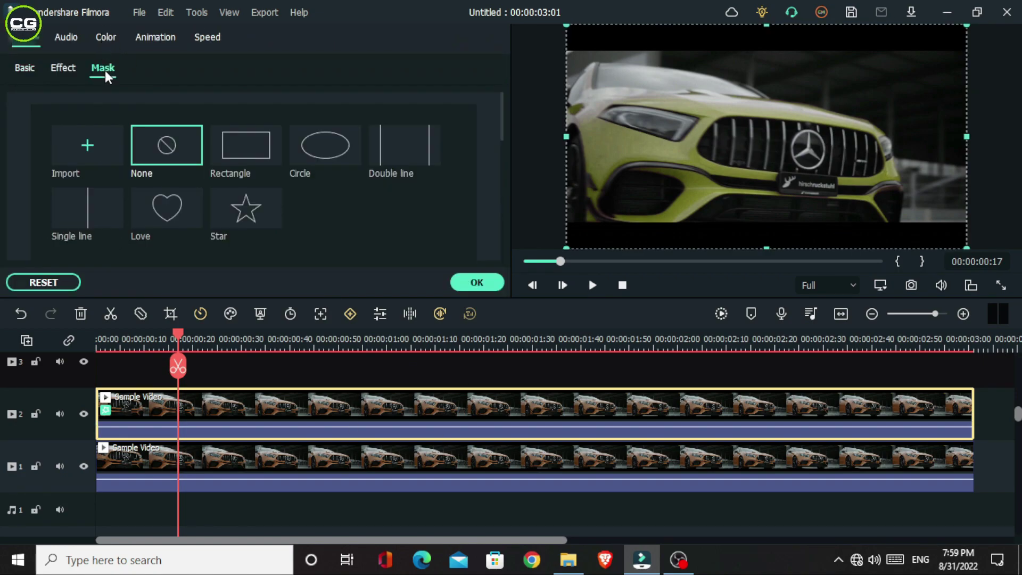
Step: Add a Star mask keyframed at the clip start, scaled to about 102%, at X 166.5, Y -2.4
click(233, 198)
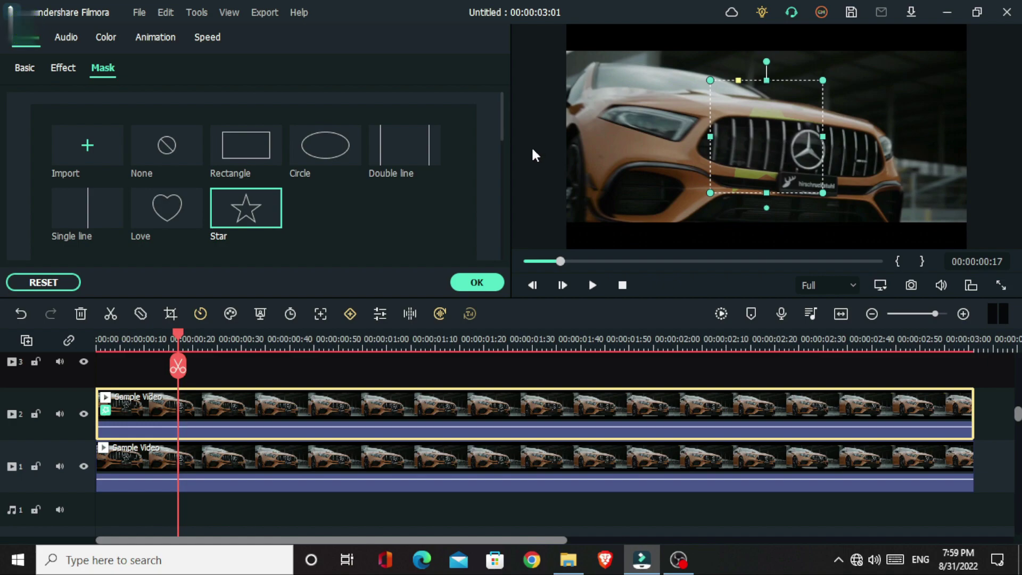
scroll(468, 149, down, 5)
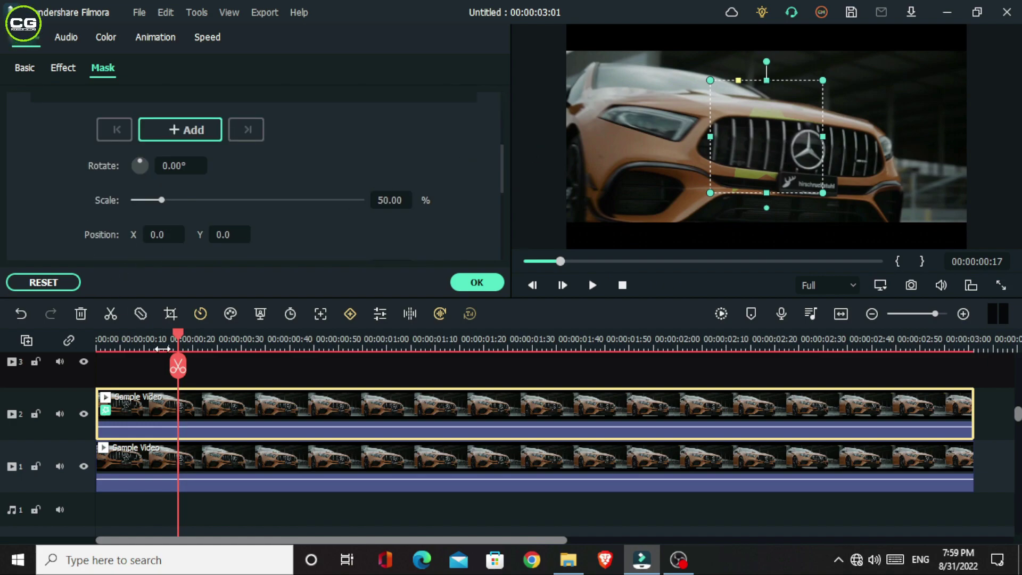
drag(184, 335, 103, 335)
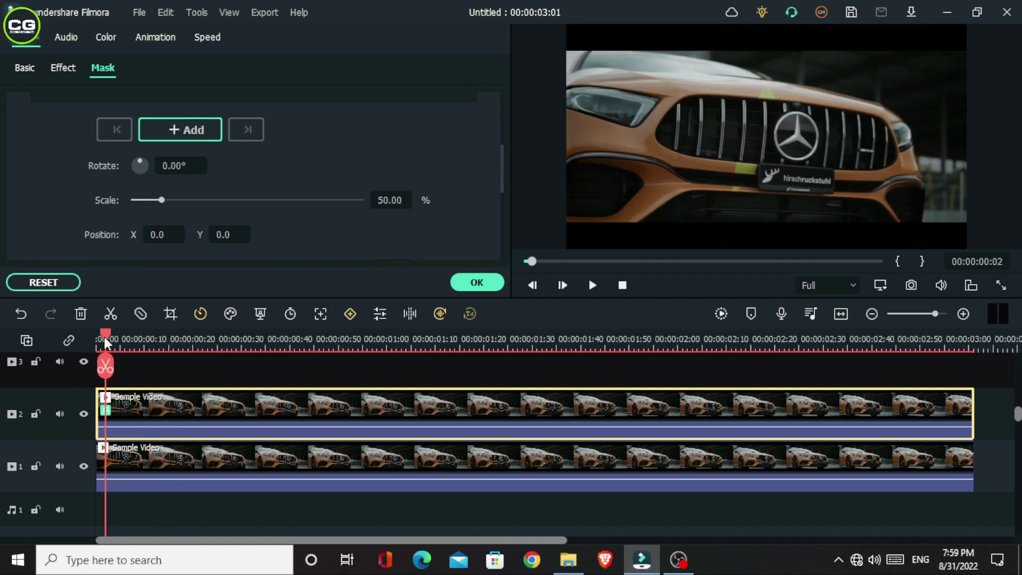
click(151, 121)
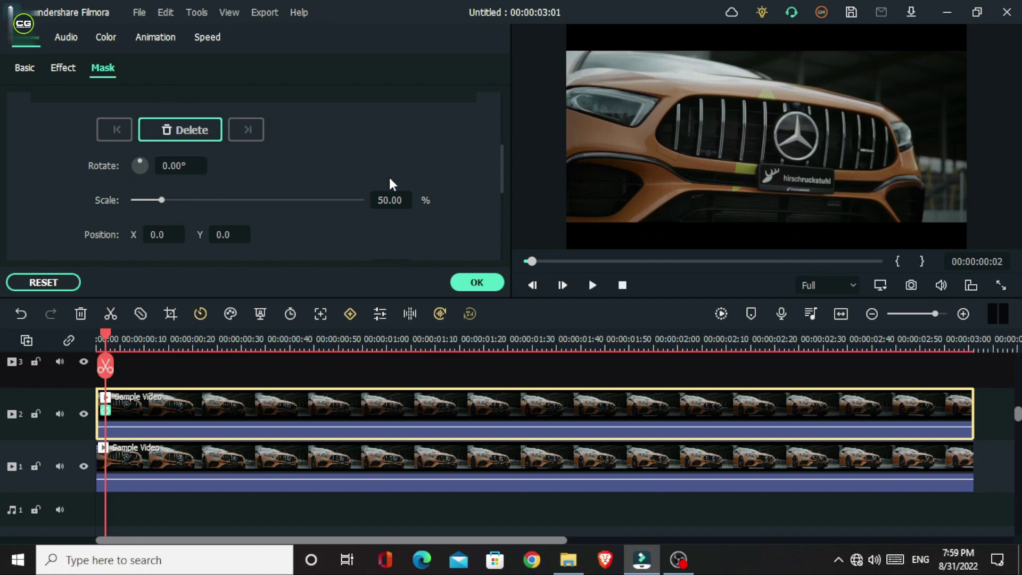
drag(397, 202, 416, 201)
click(168, 232)
text(166.5)
key(Return)
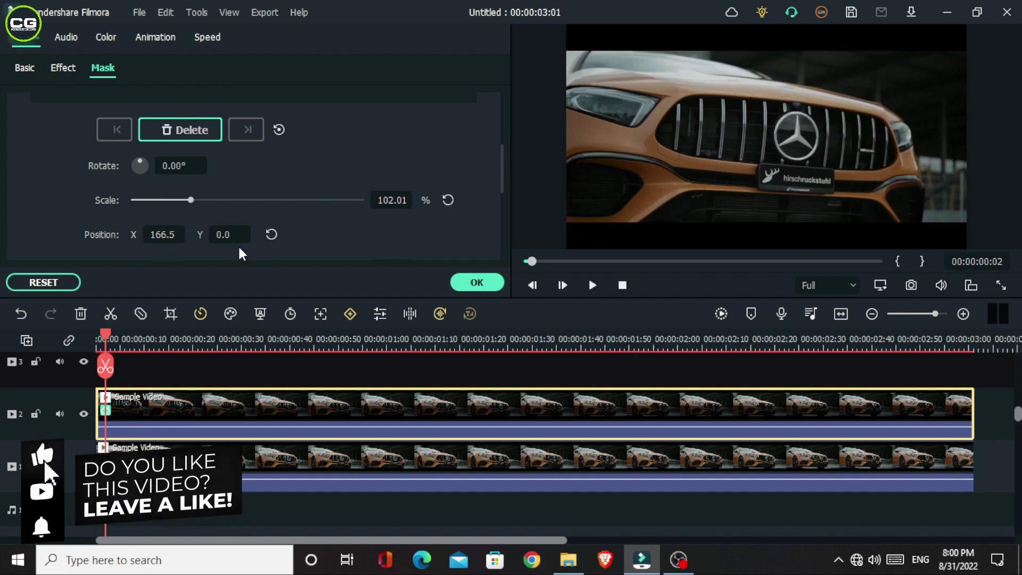
click(229, 234)
text(-2.4)
key(Return)
Step: Set the mask blur strength to 18.75, width to 41.69 and radius to 70.68
scroll(317, 241, down, 1)
scroll(318, 241, down, 1)
click(389, 149)
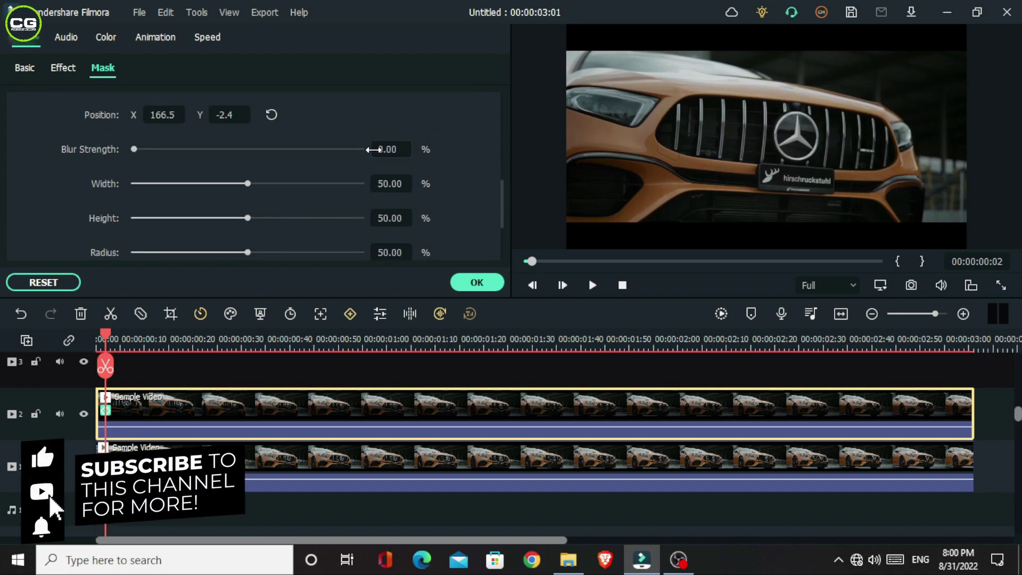
text(18.75)
key(Return)
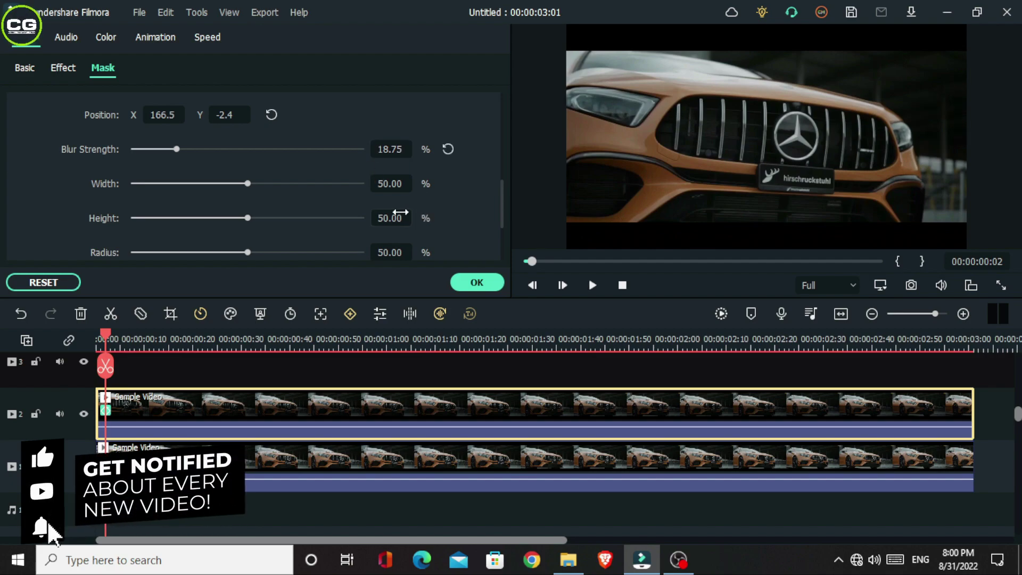
click(405, 184)
text(41.69)
key(Return)
scroll(477, 183, down, 1)
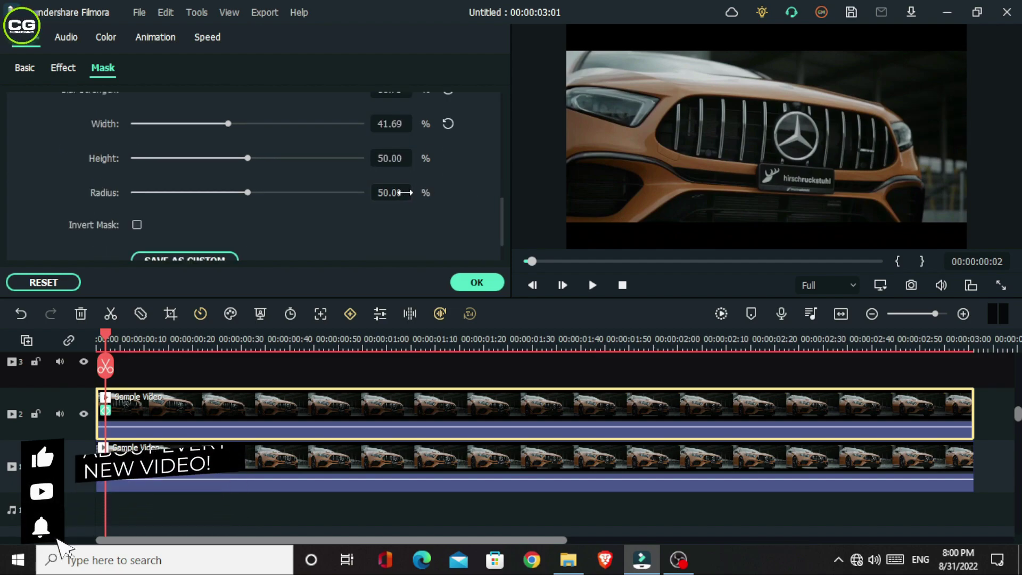
click(406, 192)
text(70.68)
key(Return)
scroll(328, 211, down, 1)
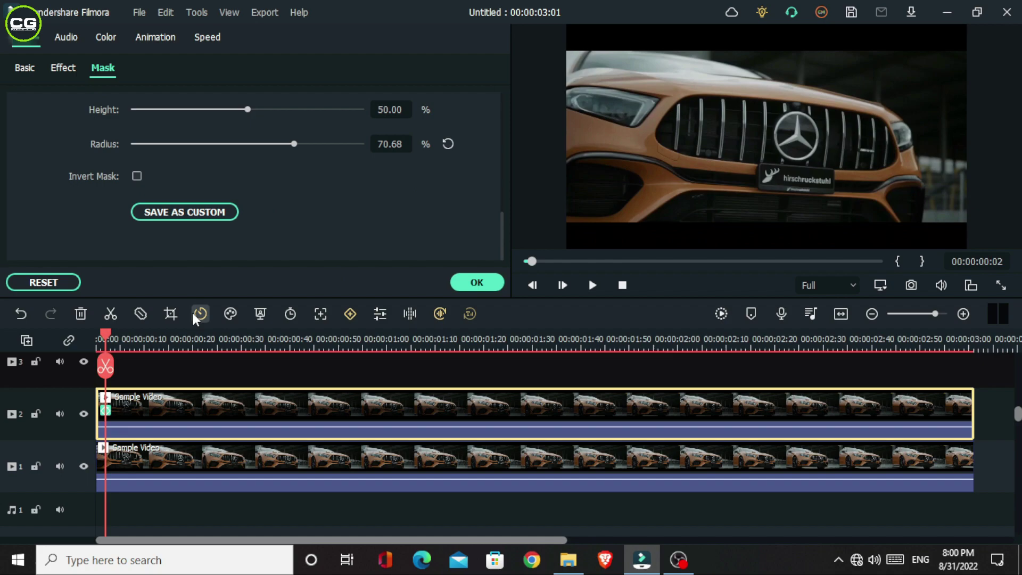
Step: At 00:00:02:12, keyframe the mask at 400% scale with X position 27.5
drag(723, 349, 736, 350)
scroll(464, 219, up, 4)
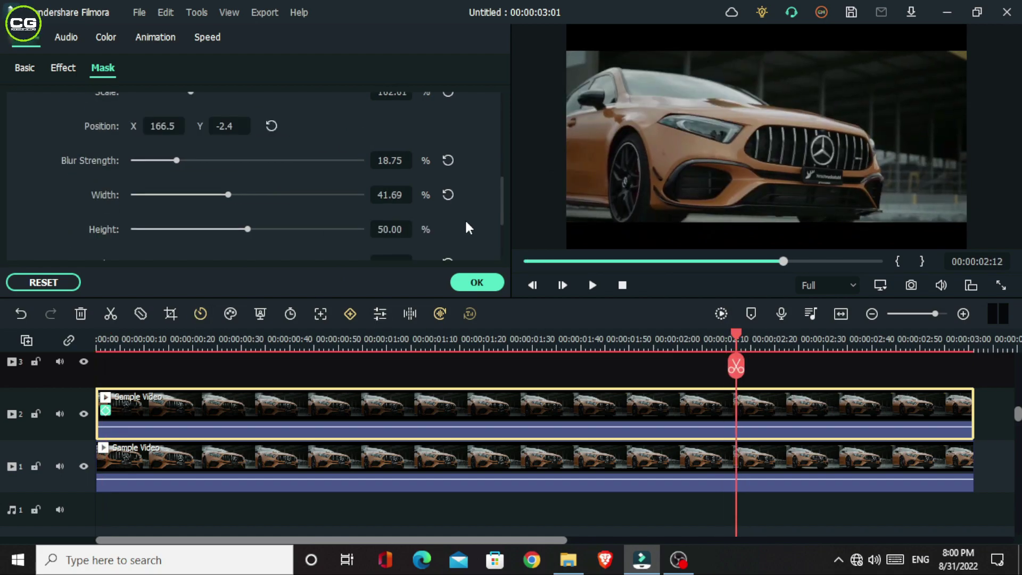
click(400, 213)
text(400)
key(Return)
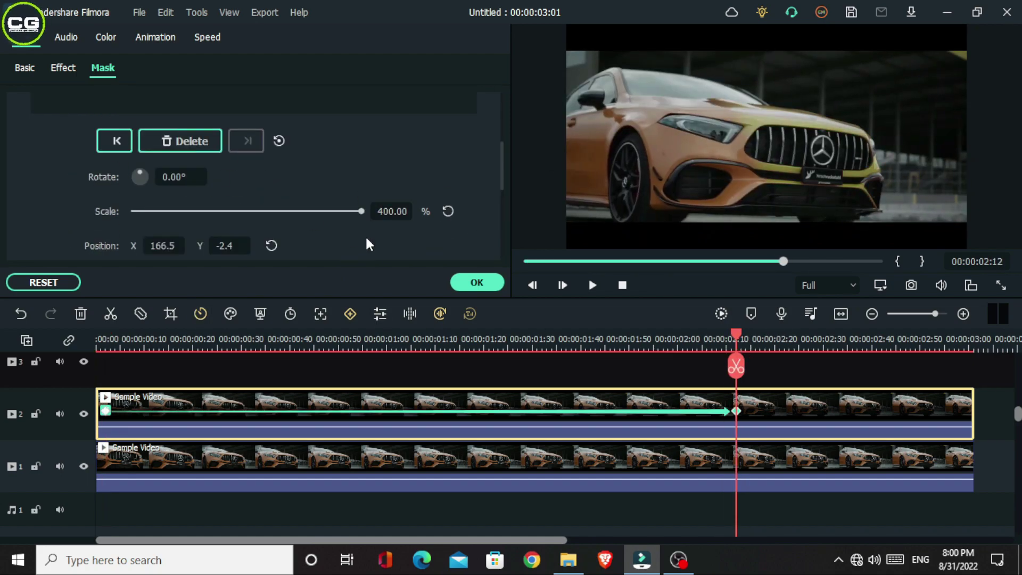
click(168, 245)
text(27.5)
key(Return)
scroll(340, 221, down, 2)
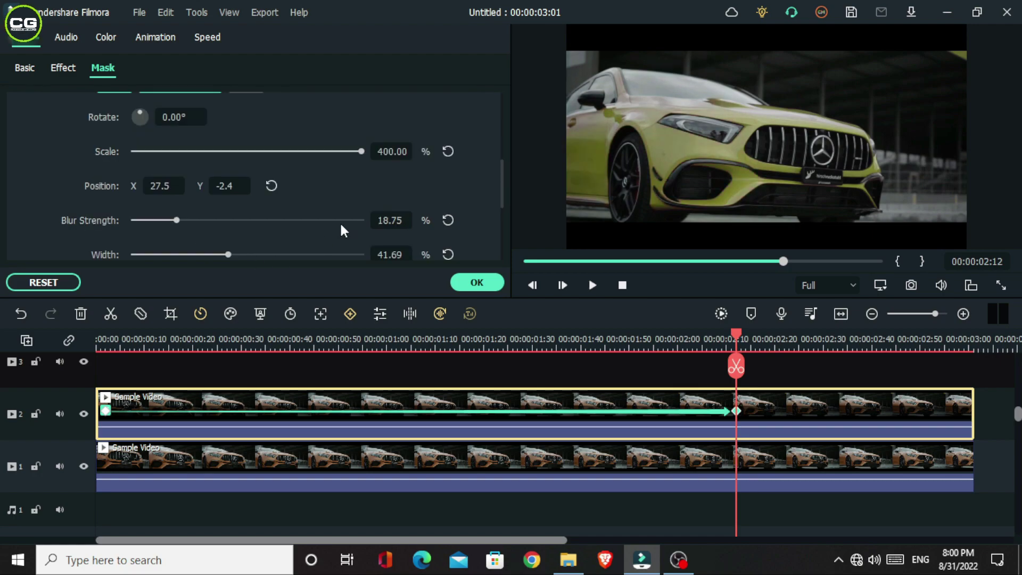
scroll(435, 183, down, 3)
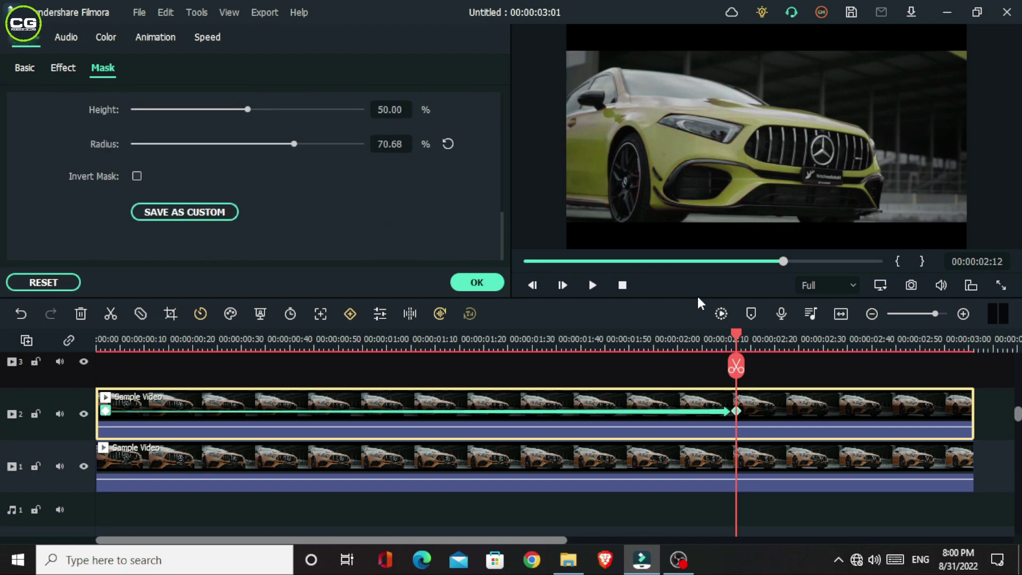
drag(736, 338, 99, 405)
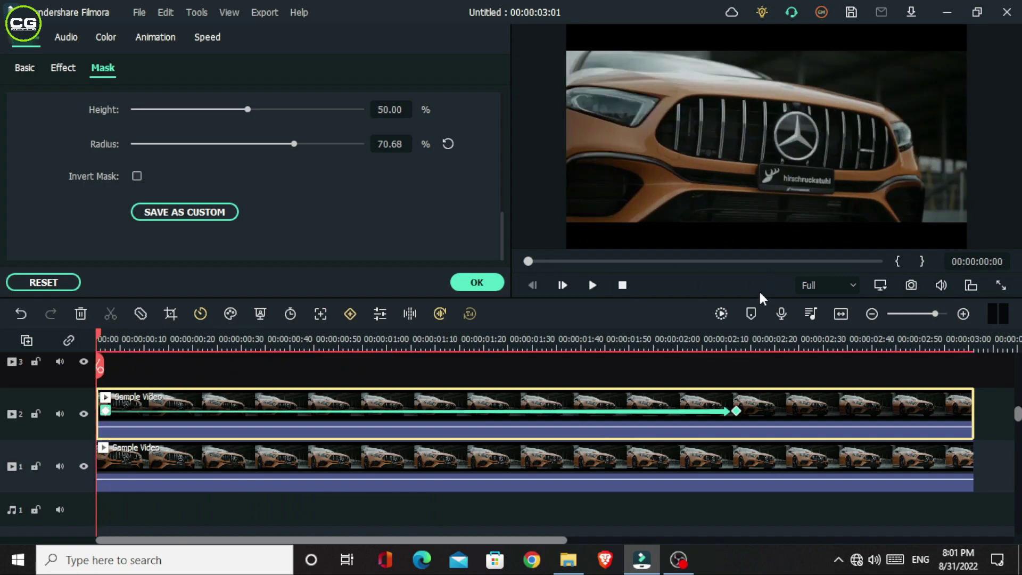
Step: Render the preview, scrub through the orange-to-yellow transition, and confirm the mask settings
click(721, 314)
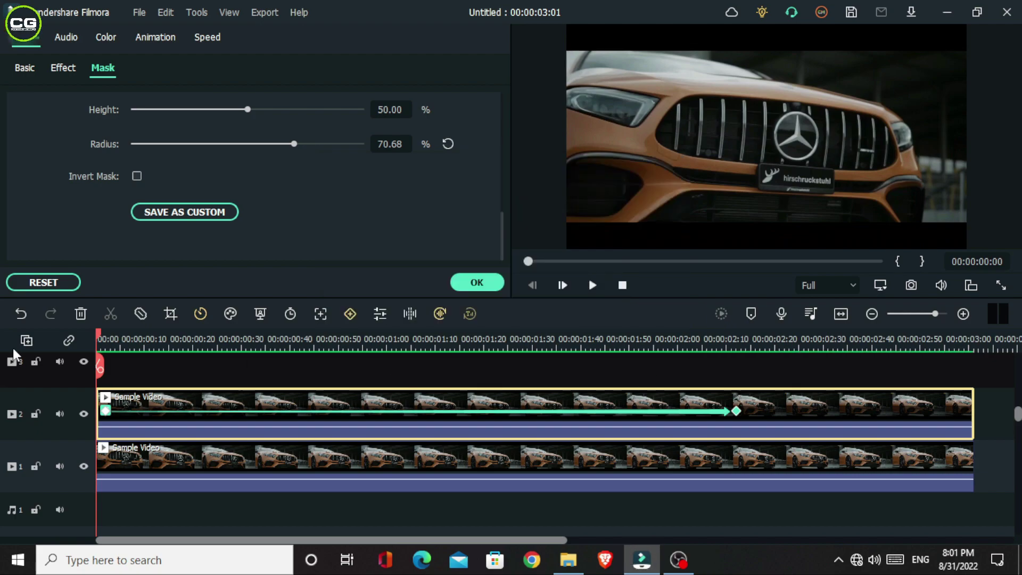
drag(100, 341, 225, 342)
drag(576, 261, 836, 285)
drag(862, 336, 731, 277)
click(470, 282)
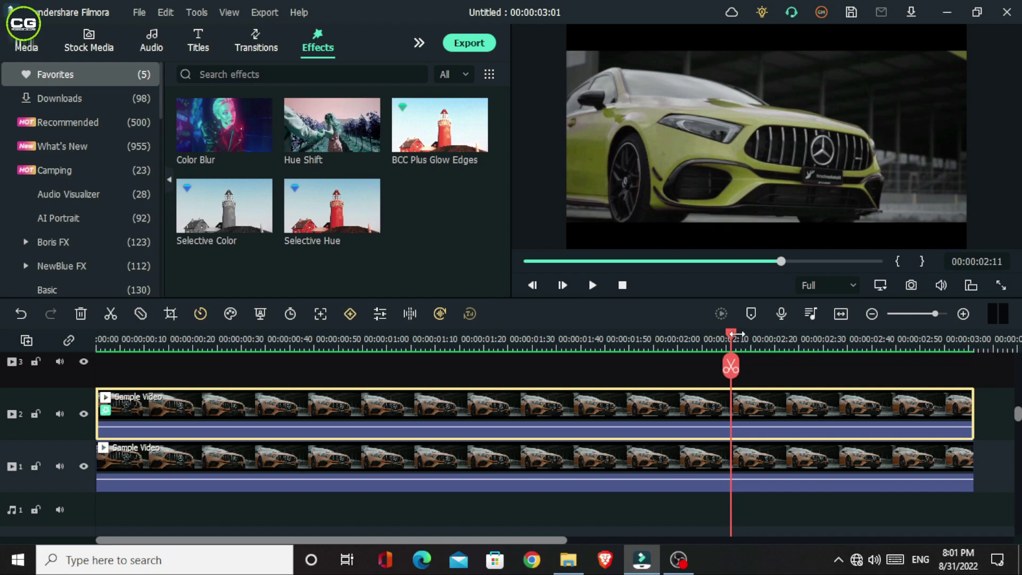
drag(730, 337, 475, 402)
Step: Copy the track-1 car clip onto track 3 and align it to start at 0:00
click(474, 401)
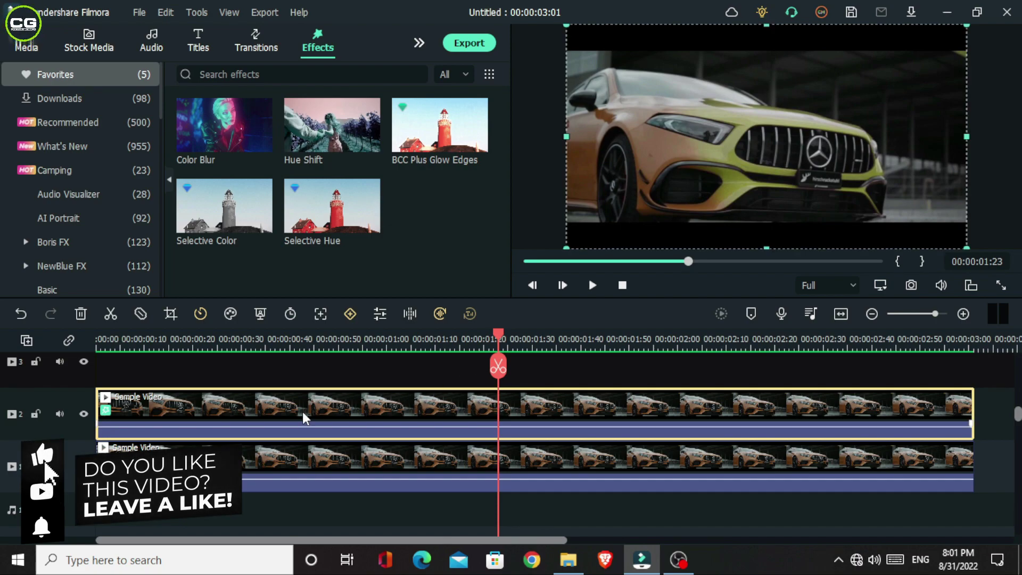
click(311, 460)
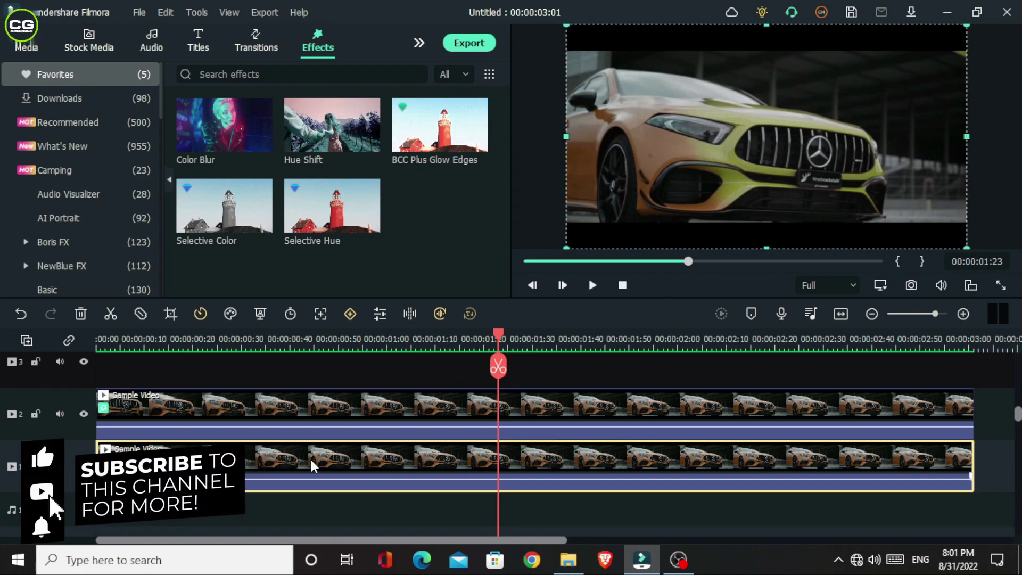
key(ctrl+c)
click(153, 344)
key(ctrl+v)
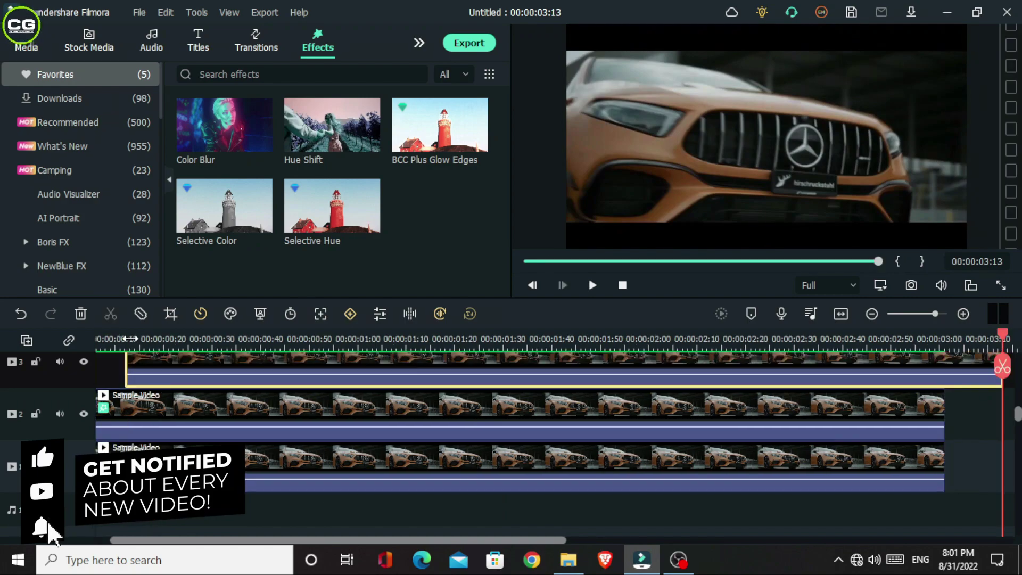
drag(186, 375, 126, 373)
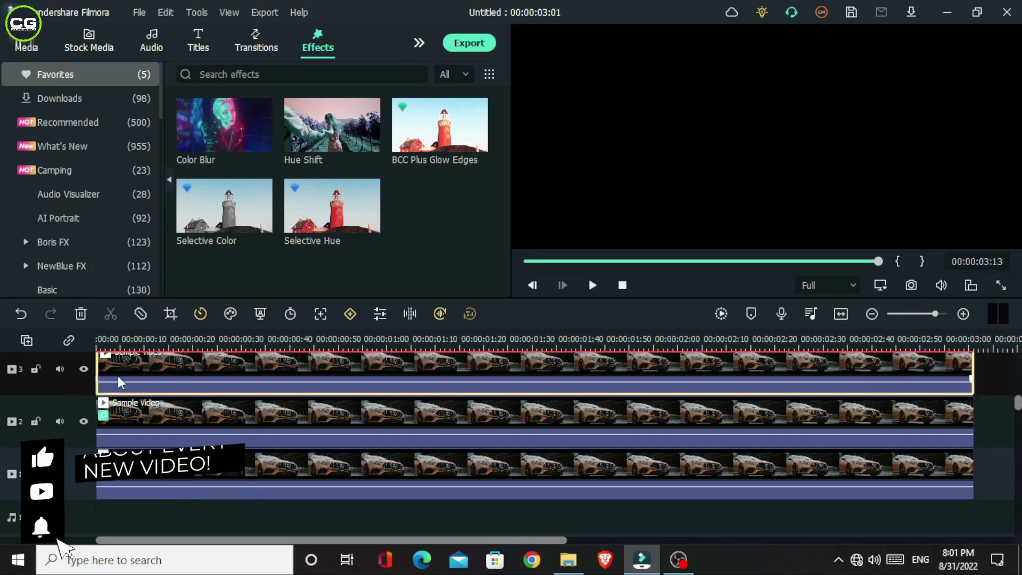
drag(251, 339, 441, 340)
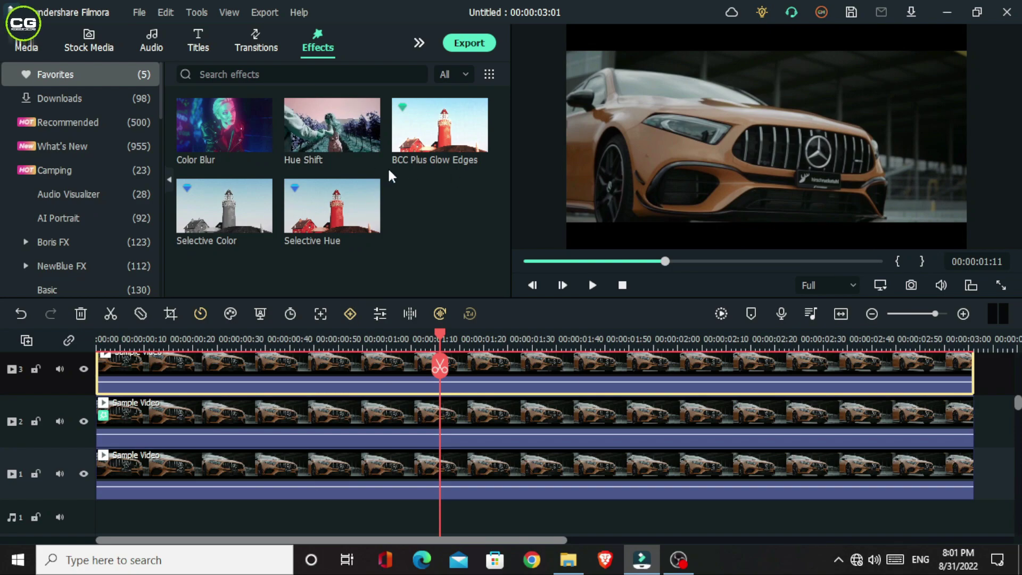
Step: Add the BCC Plus Glow Edges effect to the track-3 clip
mouse_move(424, 129)
drag(424, 125, 362, 371)
drag(300, 394, 300, 394)
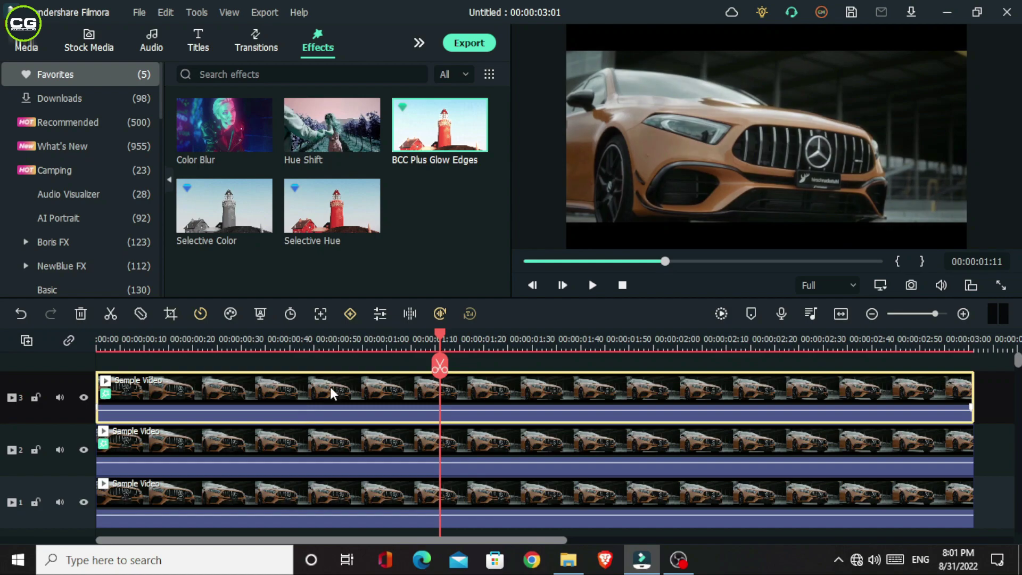
Step: Set the Glow Edges view to Edge, with edge Brightness 10.00 and Blur 3.00
double_click(267, 390)
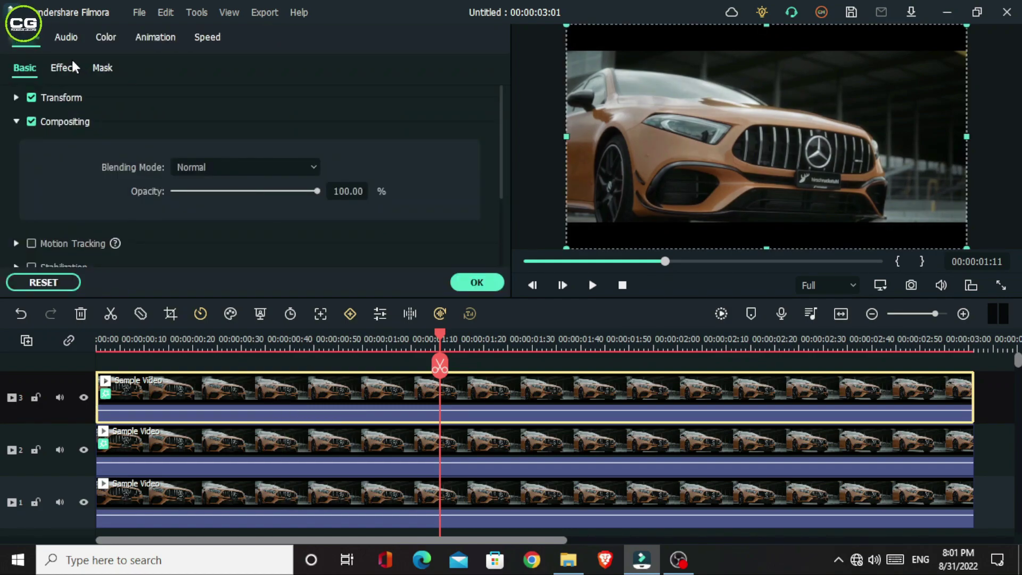
click(69, 66)
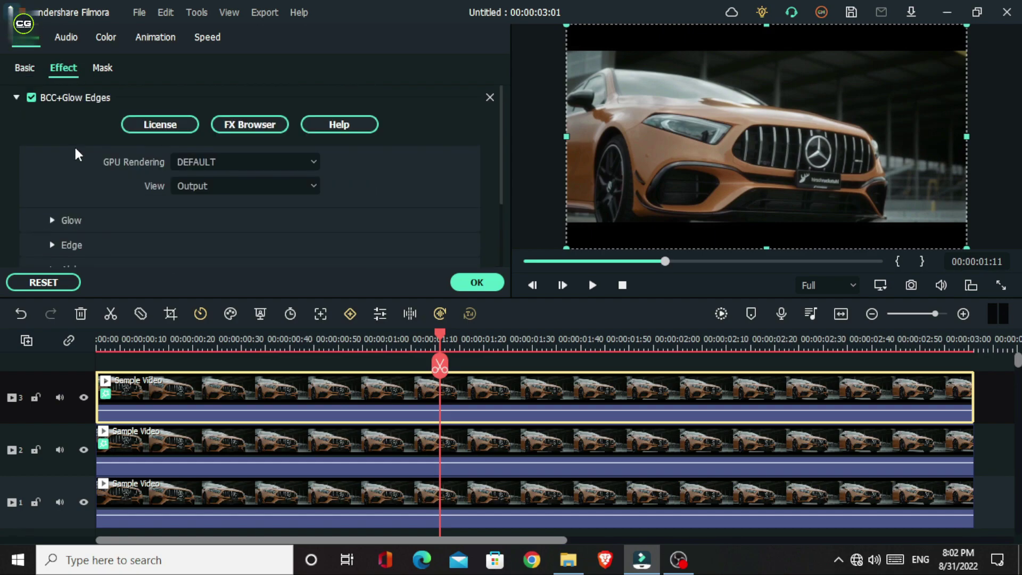
click(215, 192)
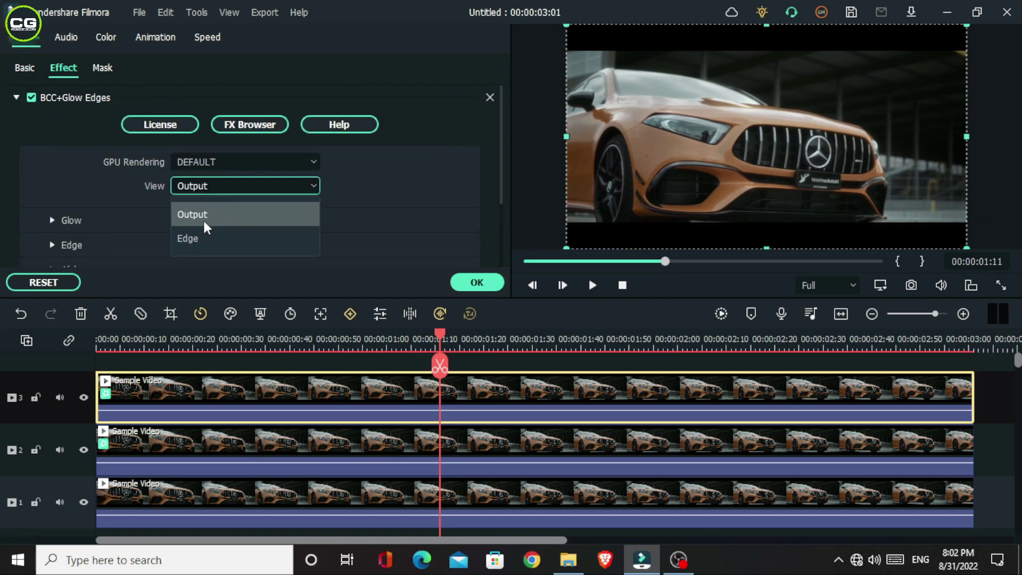
click(270, 243)
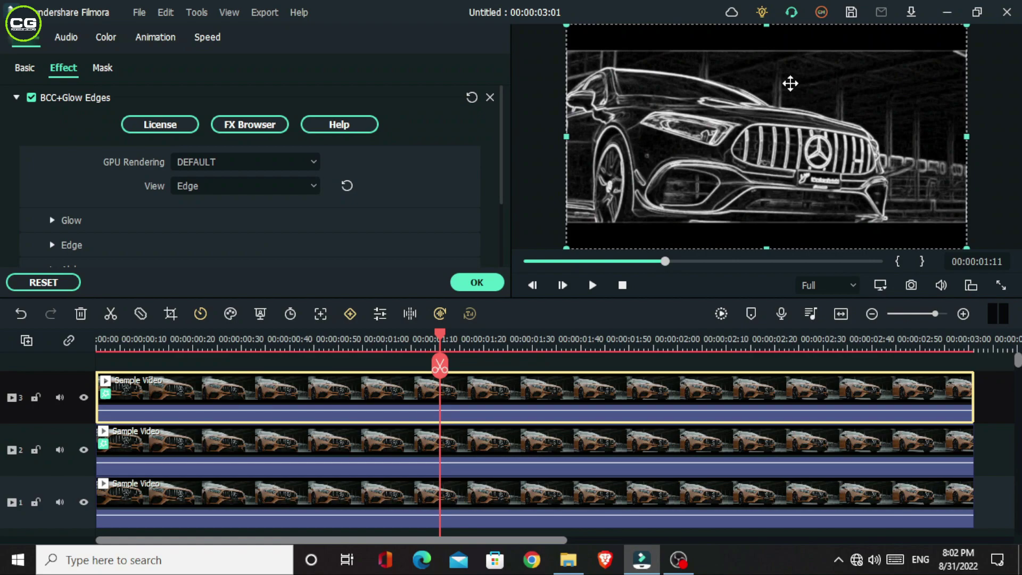
key(ctrl+z)
drag(500, 156, 502, 202)
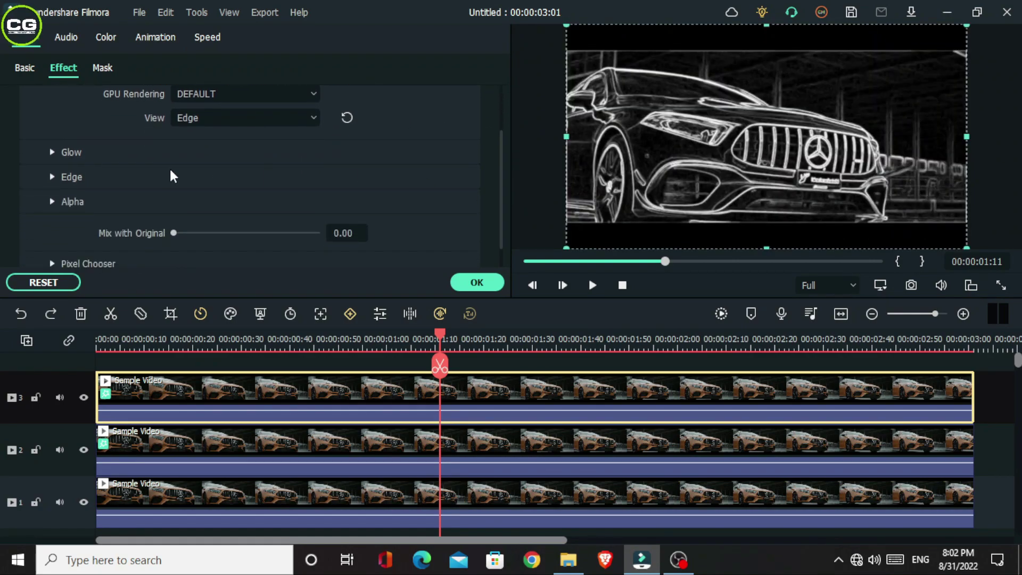
click(52, 178)
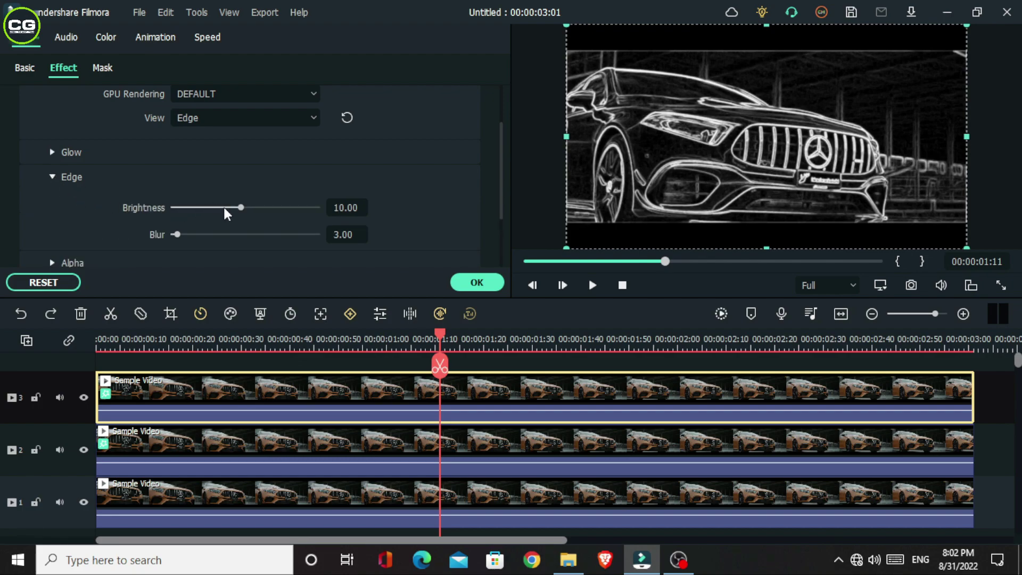
mouse_move(252, 210)
mouse_down()
mouse_move(275, 210)
mouse_move(196, 216)
mouse_move(253, 226)
mouse_up()
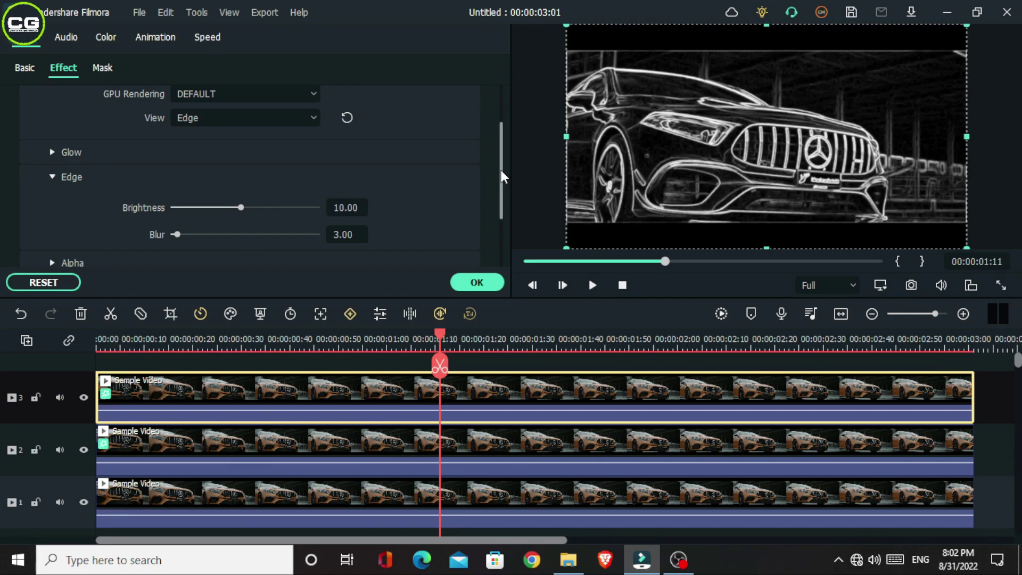
drag(501, 176, 505, 144)
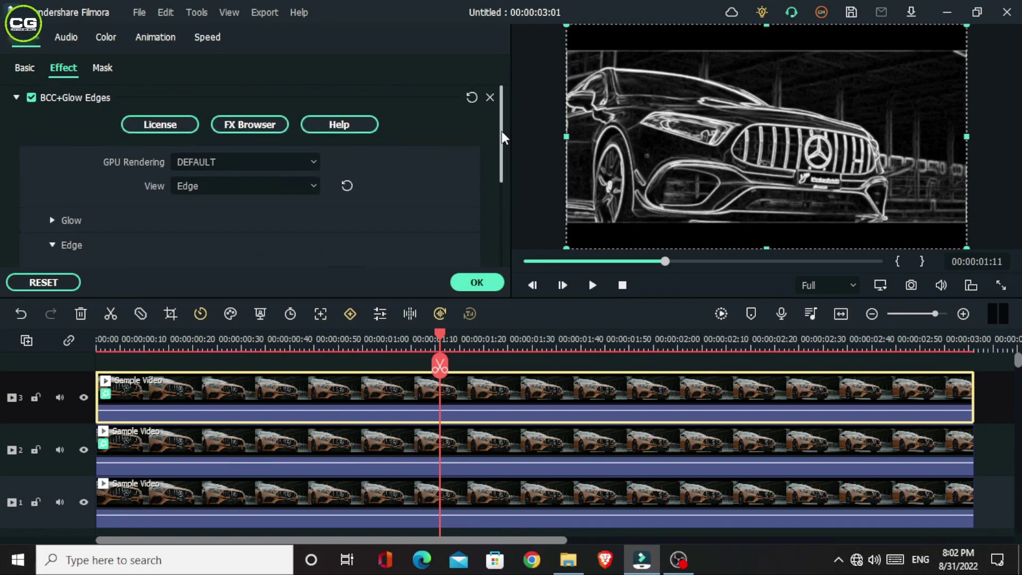
Step: Confirm the Glow Edges settings and add Color Blur to the track-3 glow clip
click(497, 284)
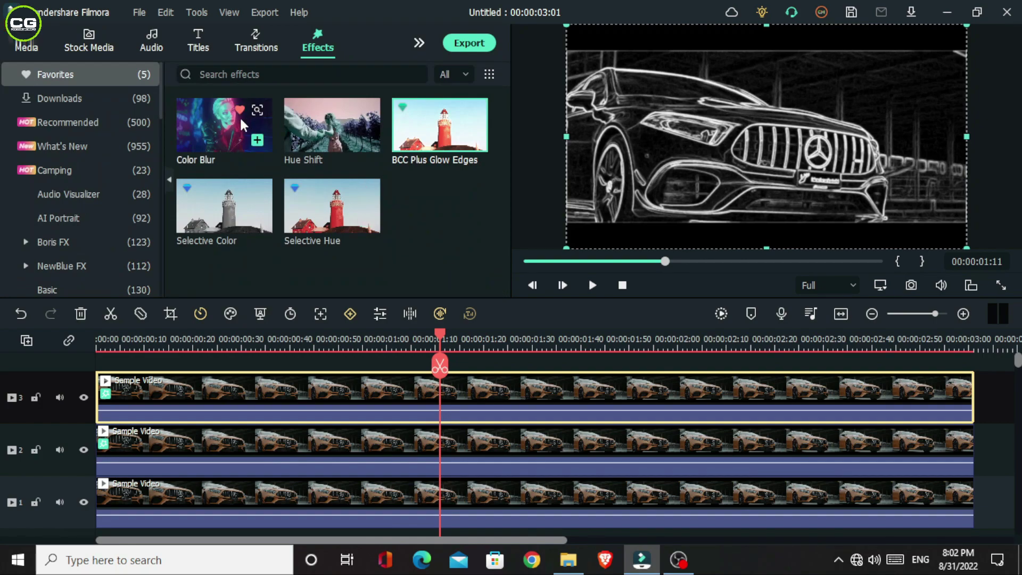
drag(243, 123, 275, 396)
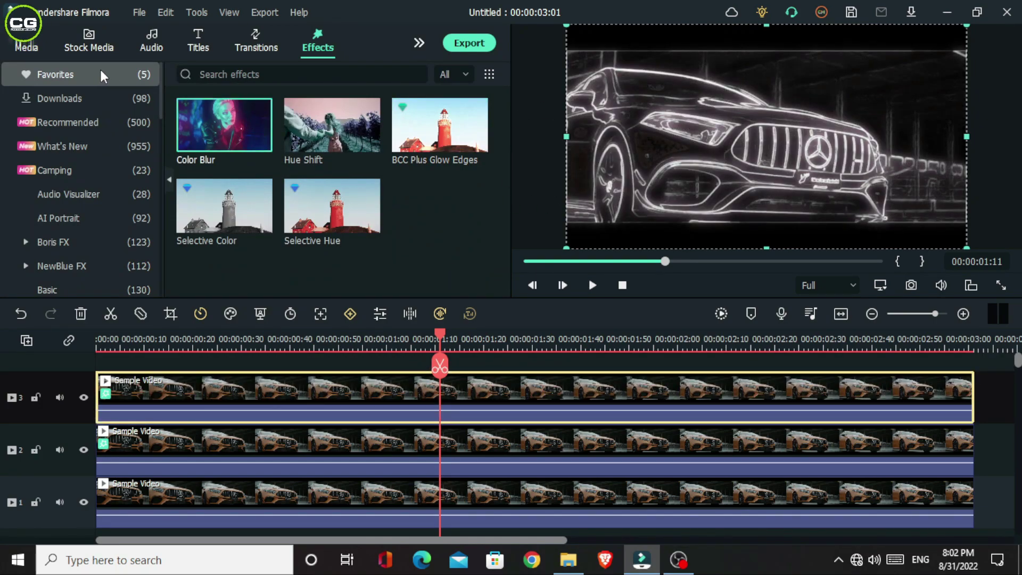
double_click(199, 400)
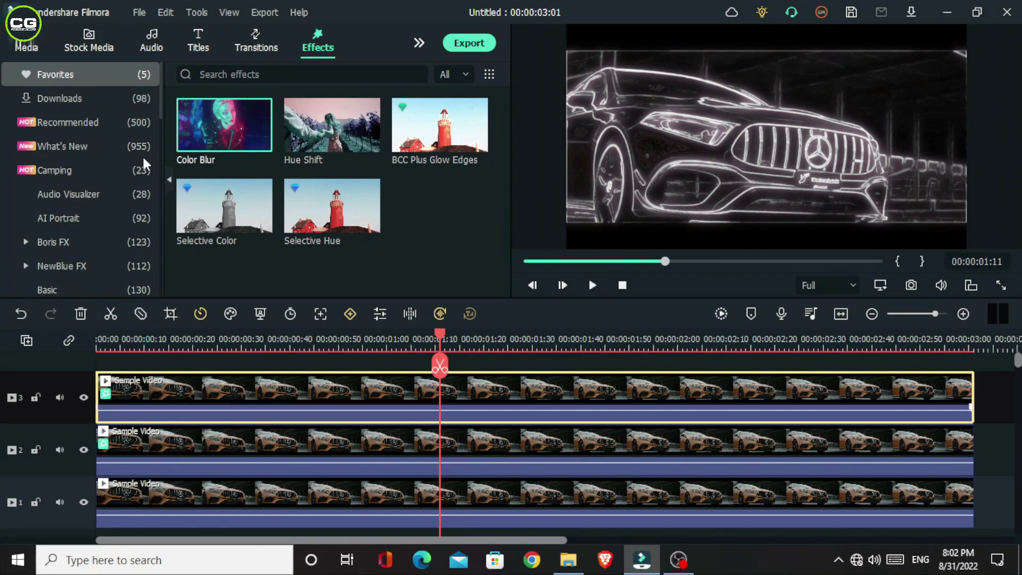
click(64, 68)
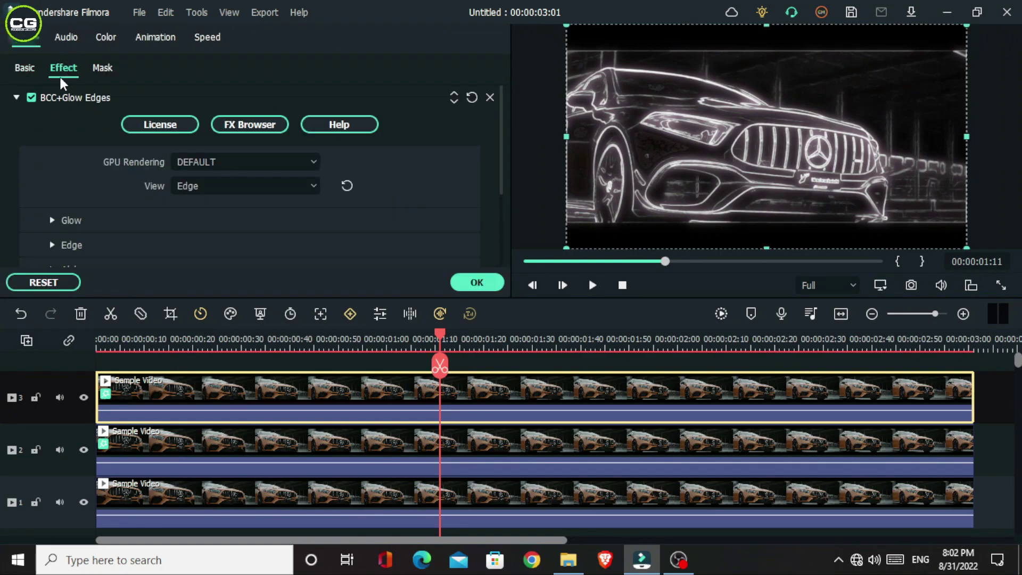
Step: Try the Red and Green Blur Intensity sliders, then reset Red, Green and Blue to defaults and apply
click(17, 94)
click(18, 120)
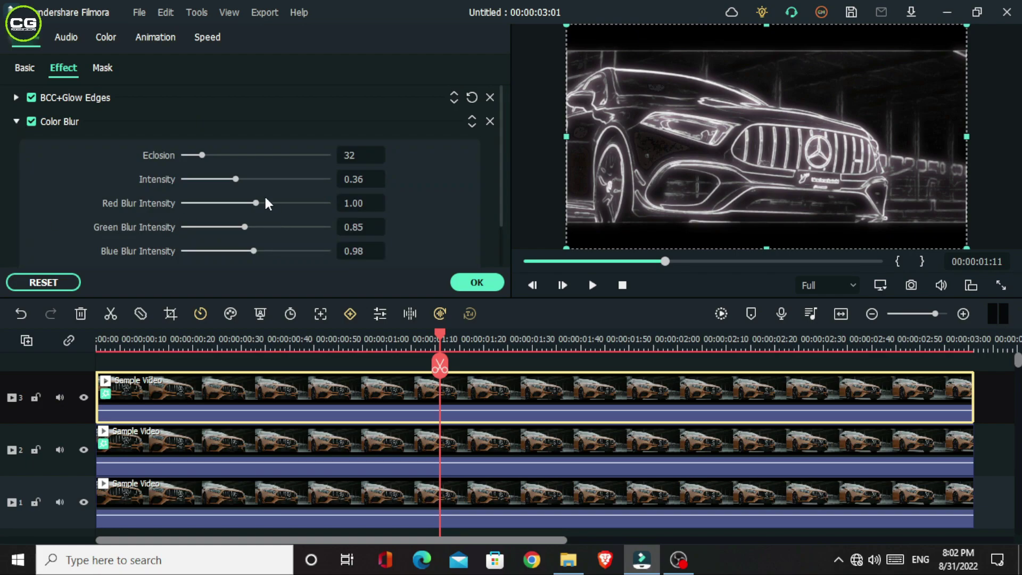
drag(256, 204, 180, 204)
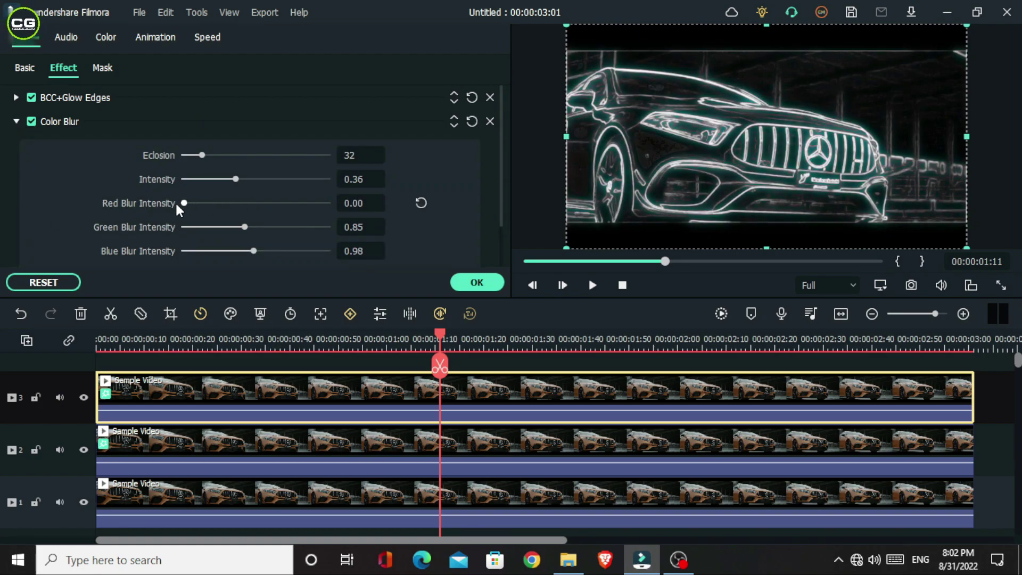
drag(244, 227, 267, 250)
click(420, 203)
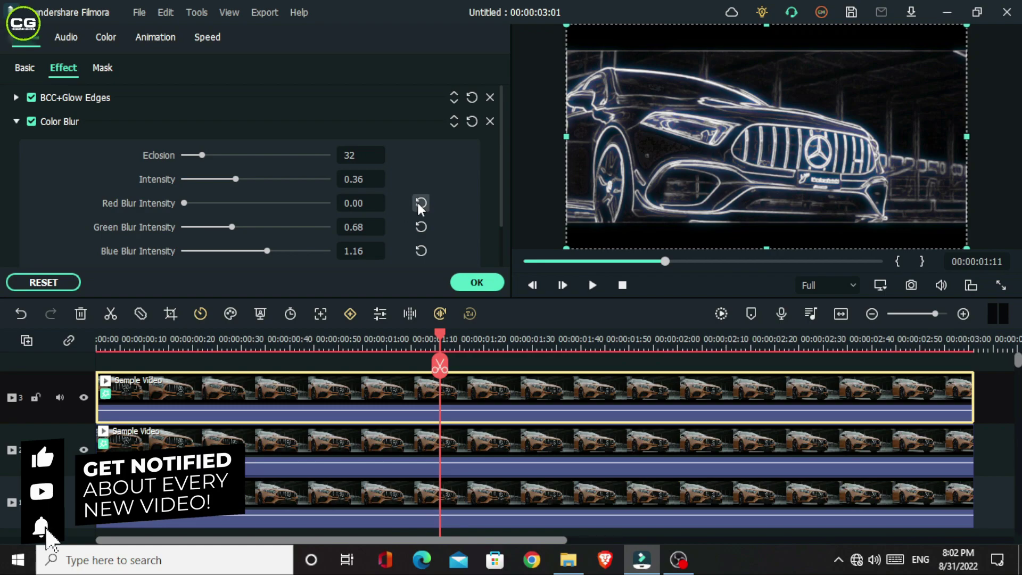
click(420, 227)
click(420, 251)
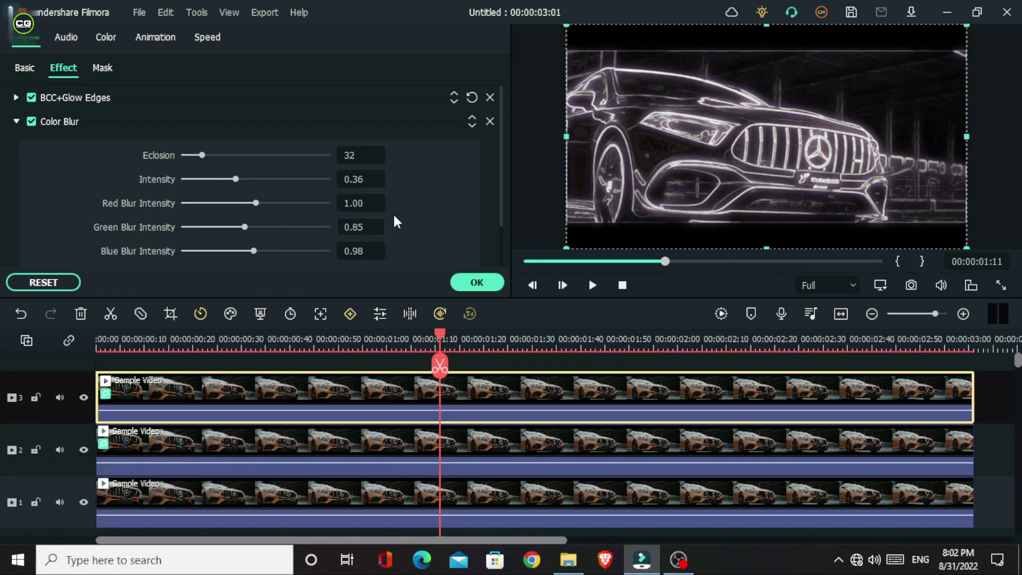
click(463, 285)
drag(441, 333, 392, 331)
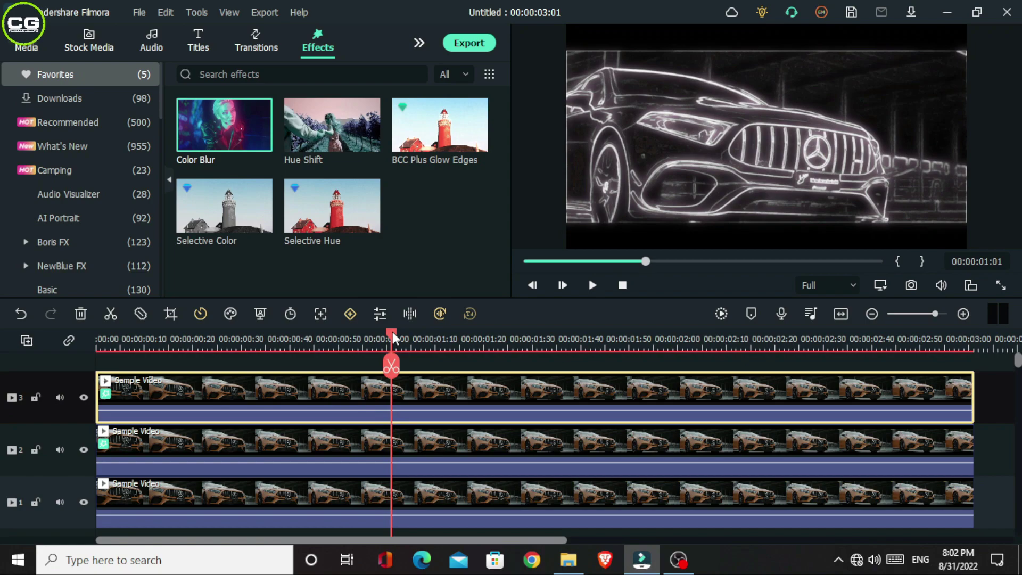
Step: Apply a Star mask to the glow clip and add a mask keyframe at the clip start
double_click(291, 382)
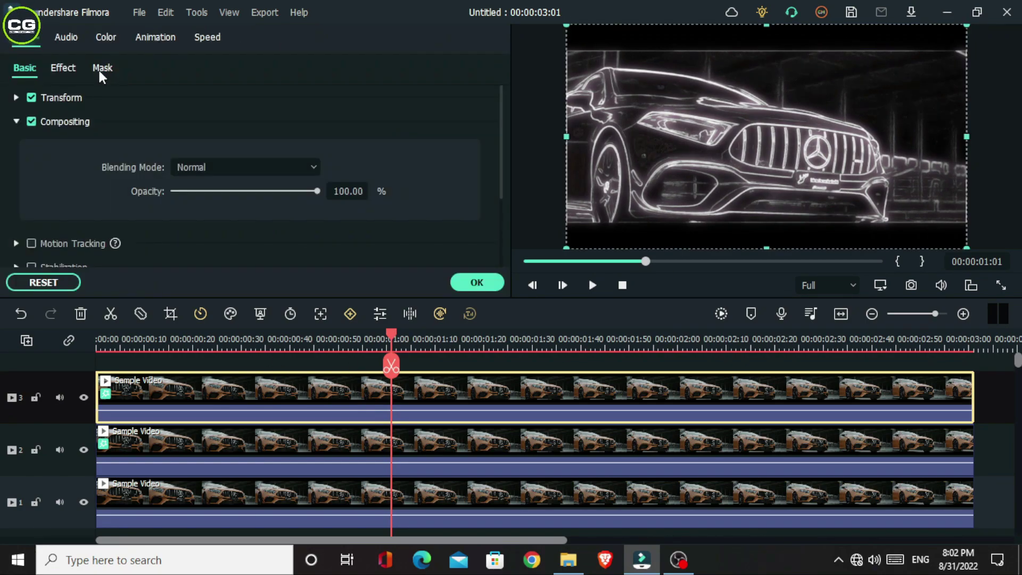
click(97, 68)
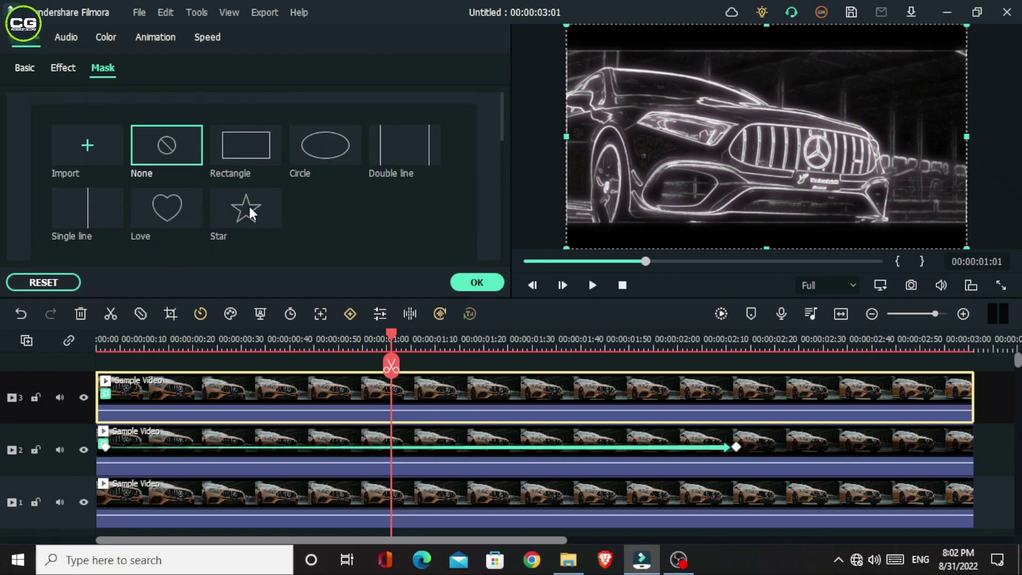
click(249, 207)
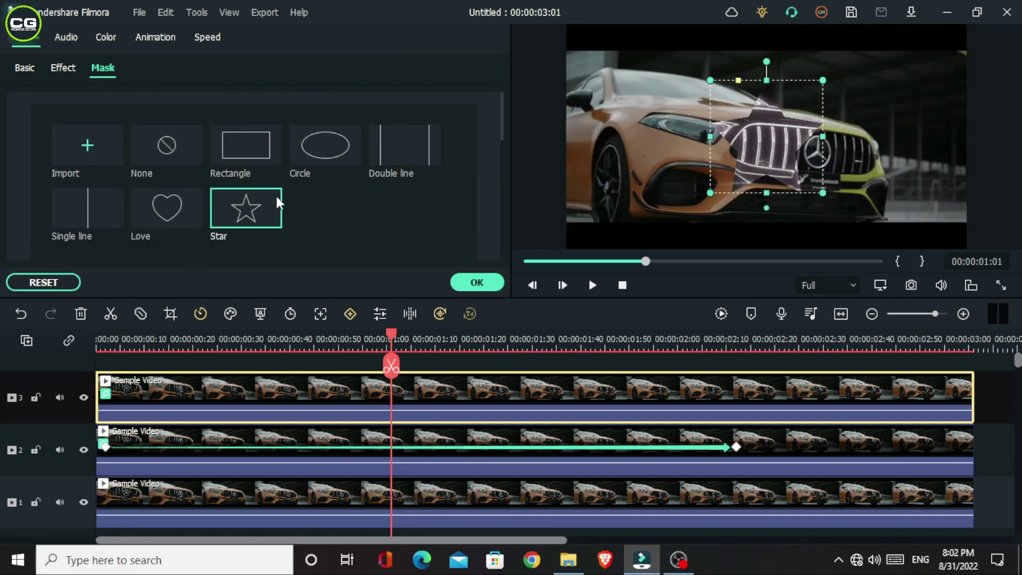
scroll(280, 201, down, 5)
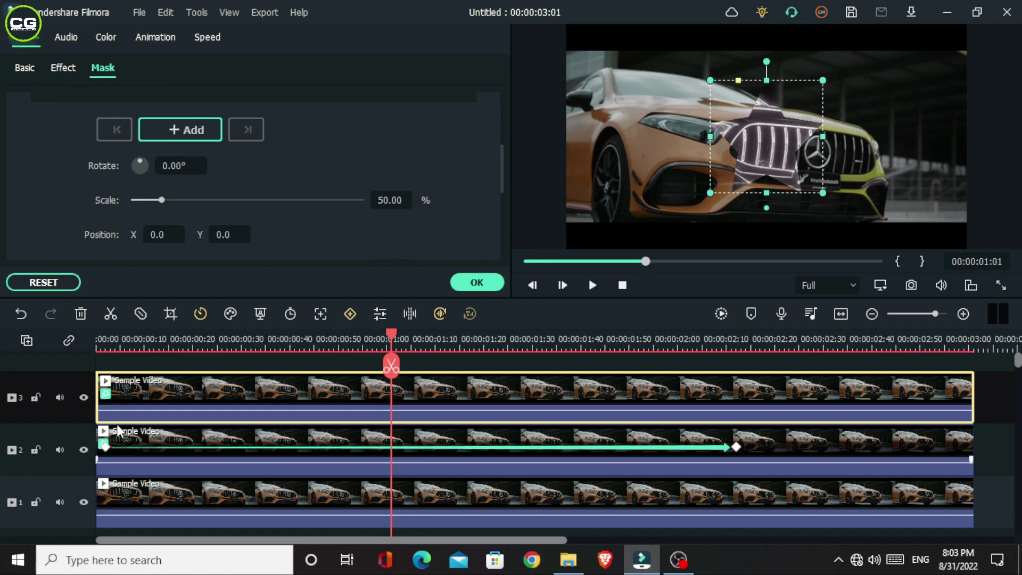
click(105, 340)
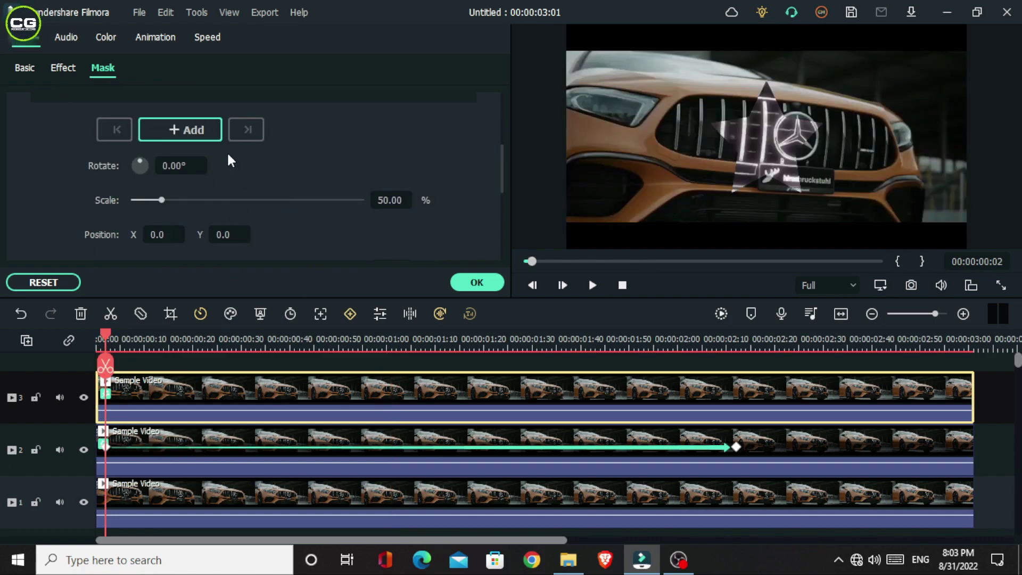
click(174, 133)
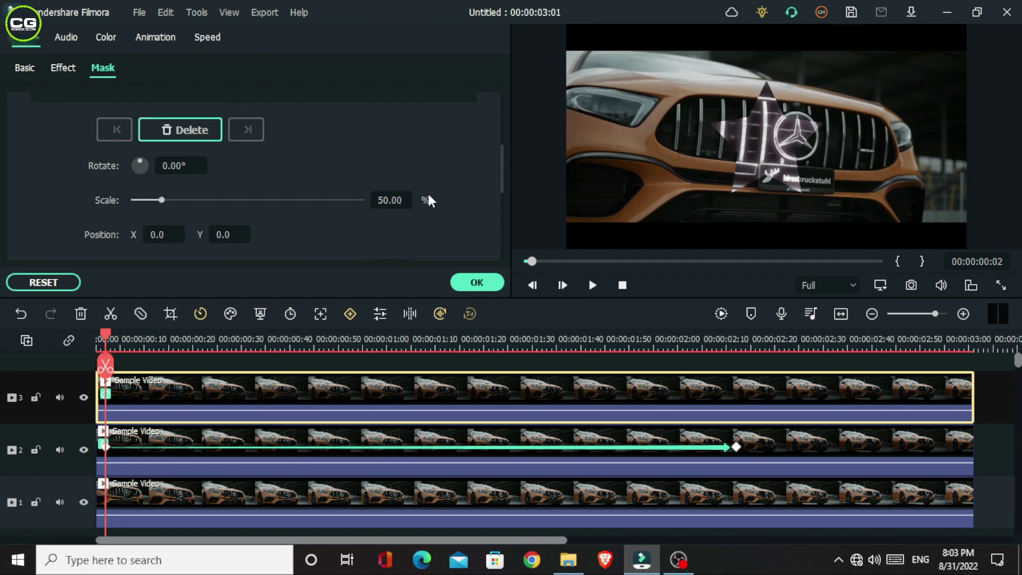
Step: Set the starting mask position to X 166.5, Y -2.4 with blur strength 20
click(176, 232)
text(166.5)
key(Return)
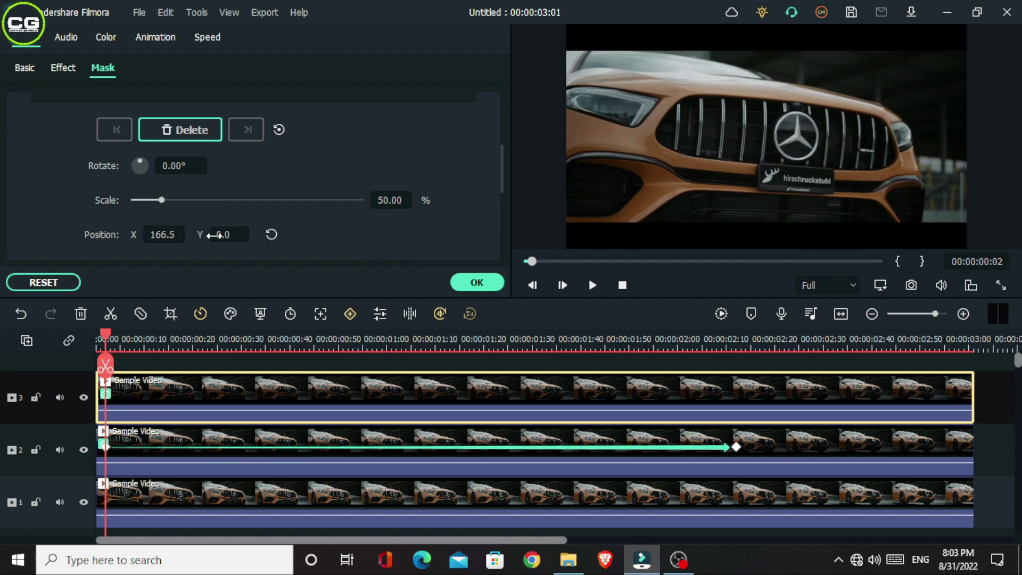
click(236, 237)
text(-2.4)
key(Return)
scroll(321, 223, down, 5)
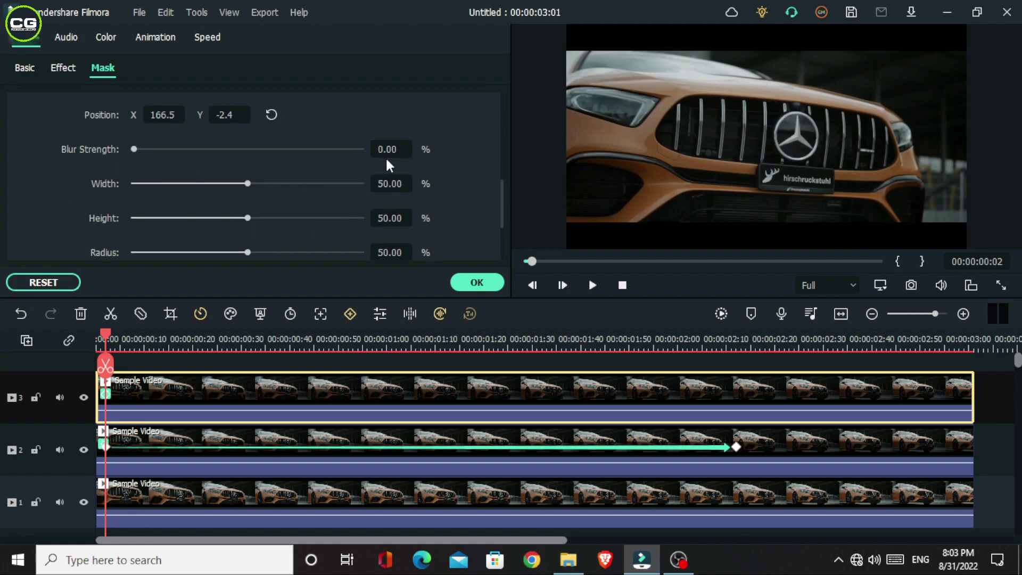
click(391, 151)
text(20)
key(Return)
scroll(459, 169, down, 2)
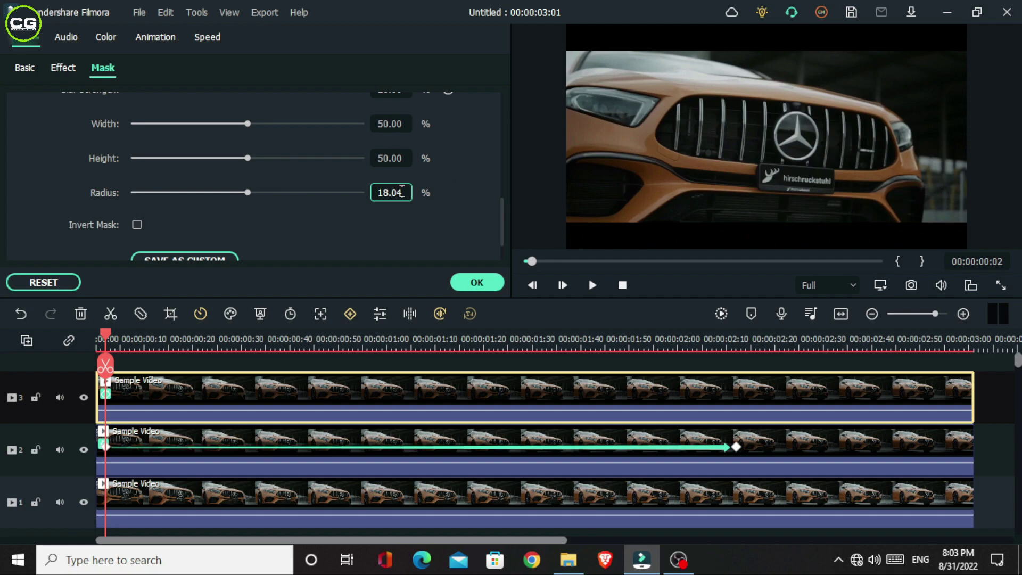
Step: At 00:00:02:12 set mask scale 94.19% and radius 50, then preview the animation
click(726, 347)
scroll(322, 223, up, 4)
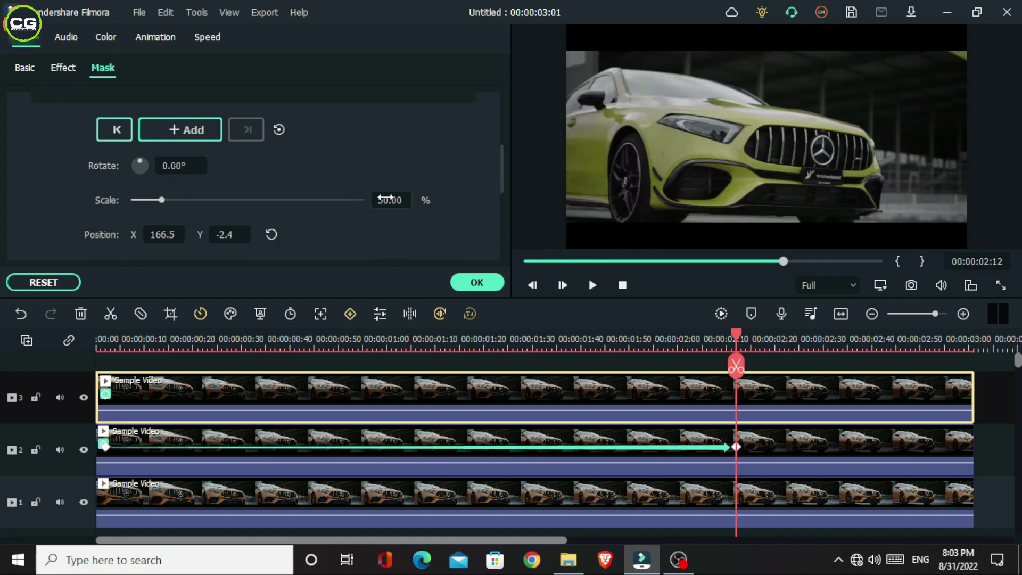
click(391, 200)
text(94.19)
key(Return)
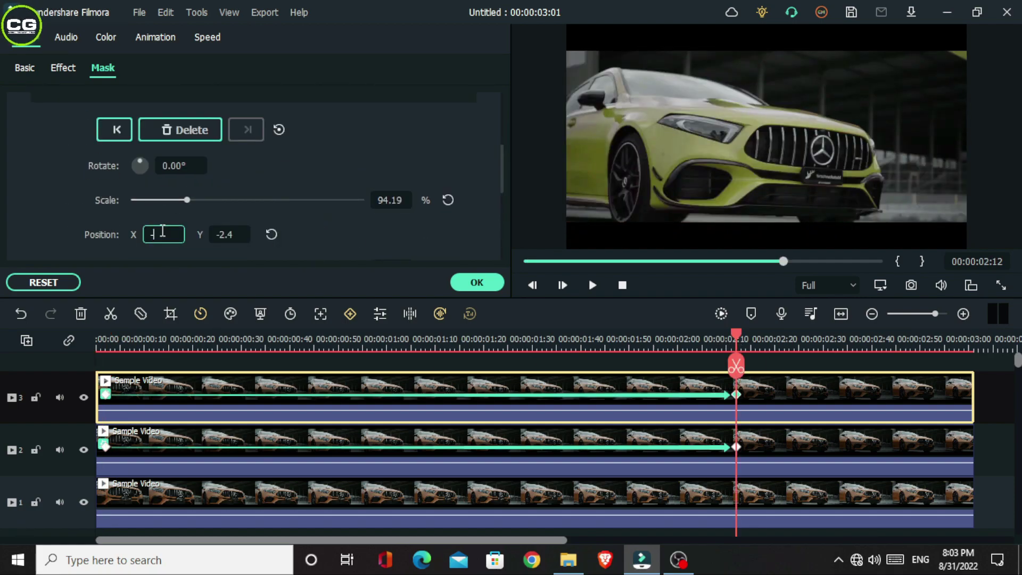
scroll(397, 159, down, 4)
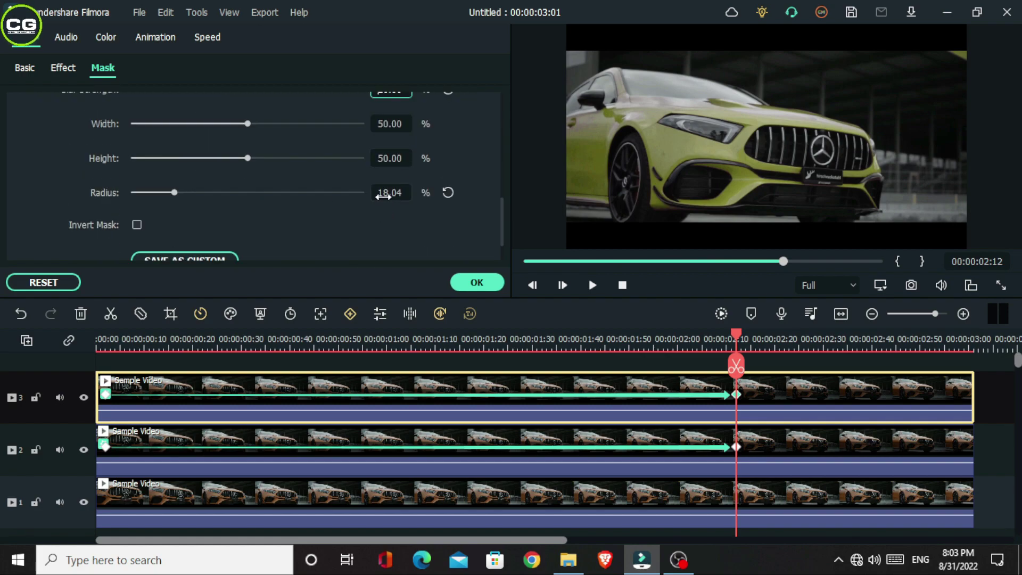
click(384, 197)
text(50)
key(Return)
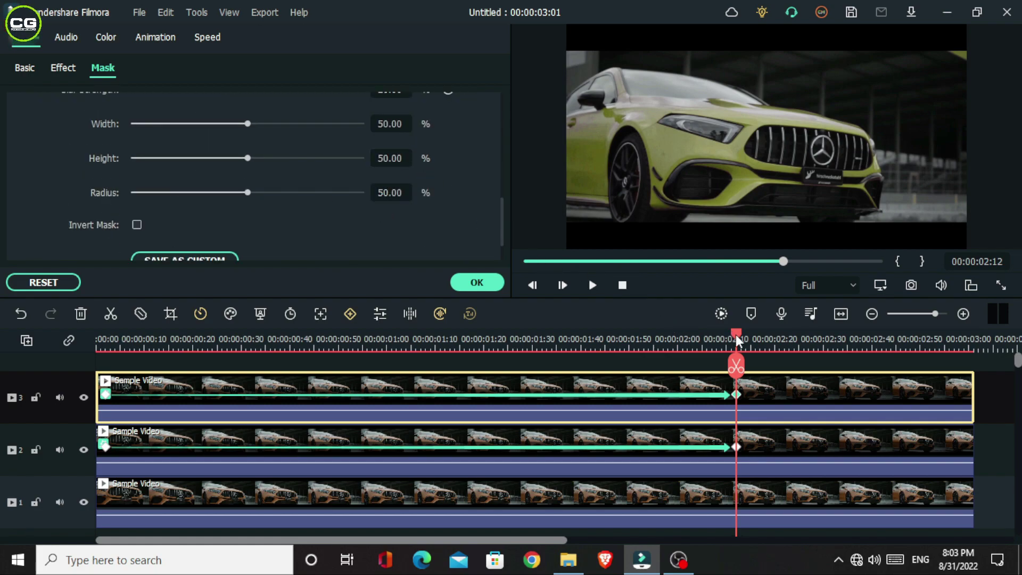
drag(737, 341, 371, 358)
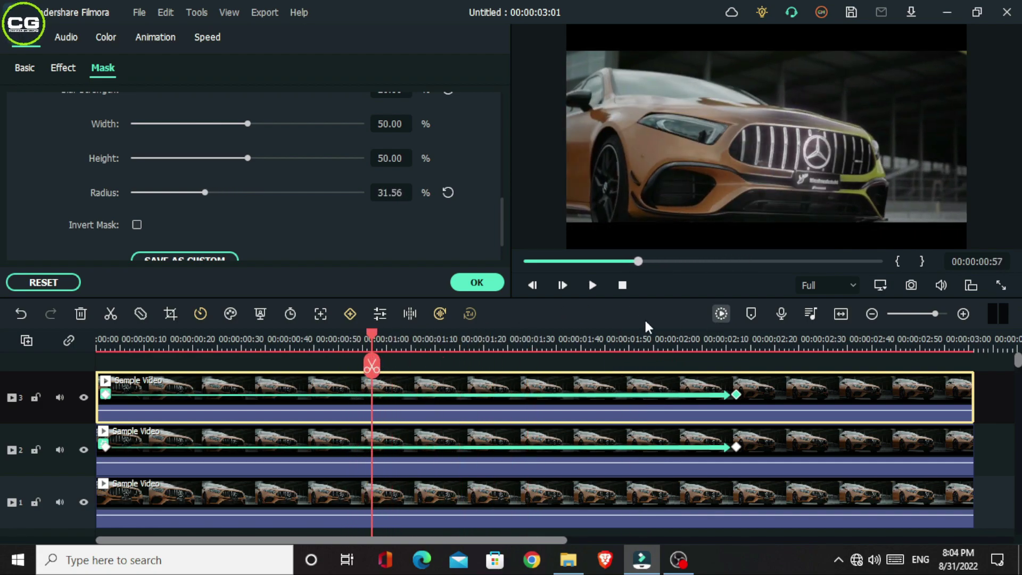
key(Return)
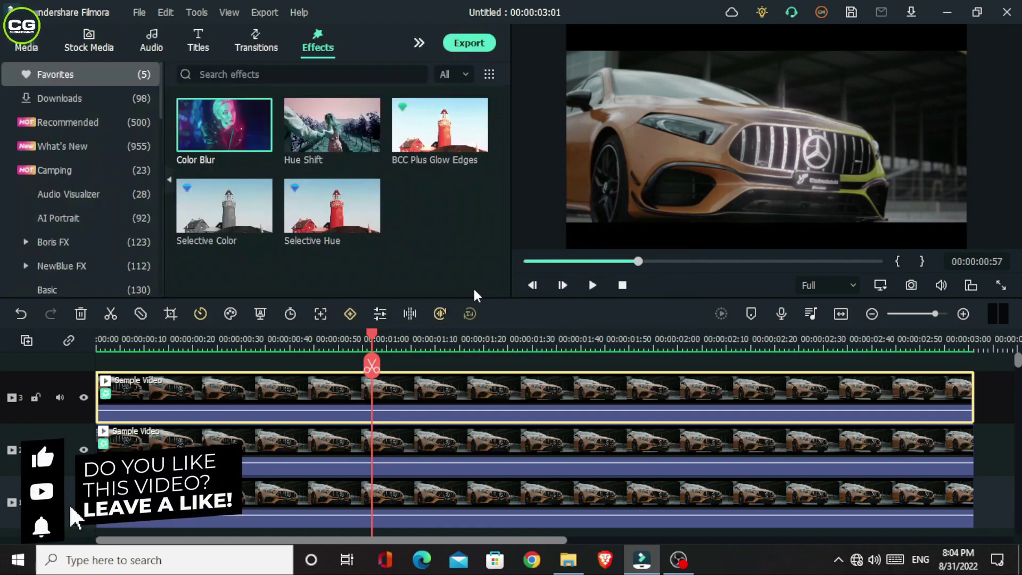
Step: Set the track-3 glow clip's blending mode to Lighten
drag(377, 343, 469, 344)
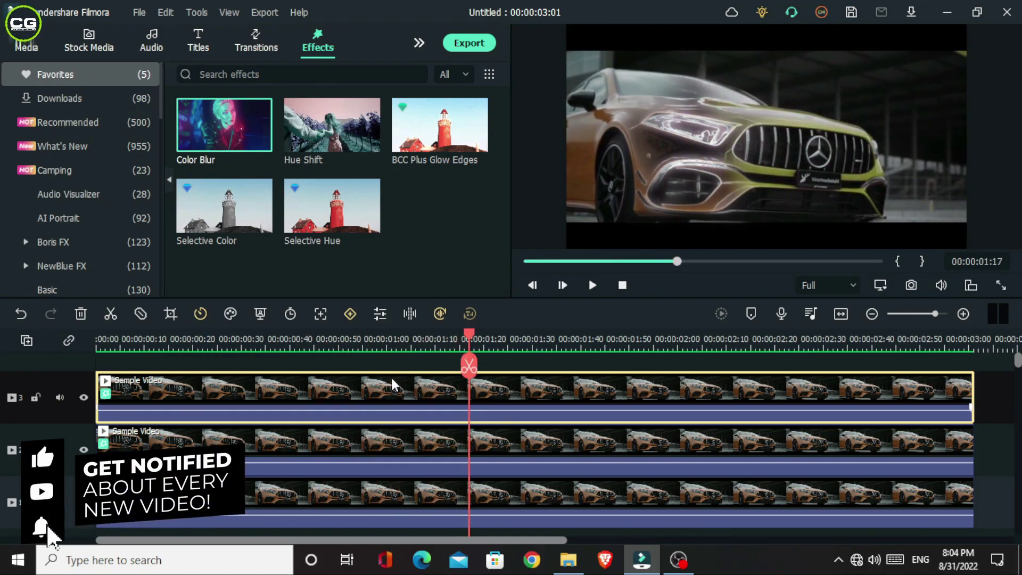
double_click(393, 384)
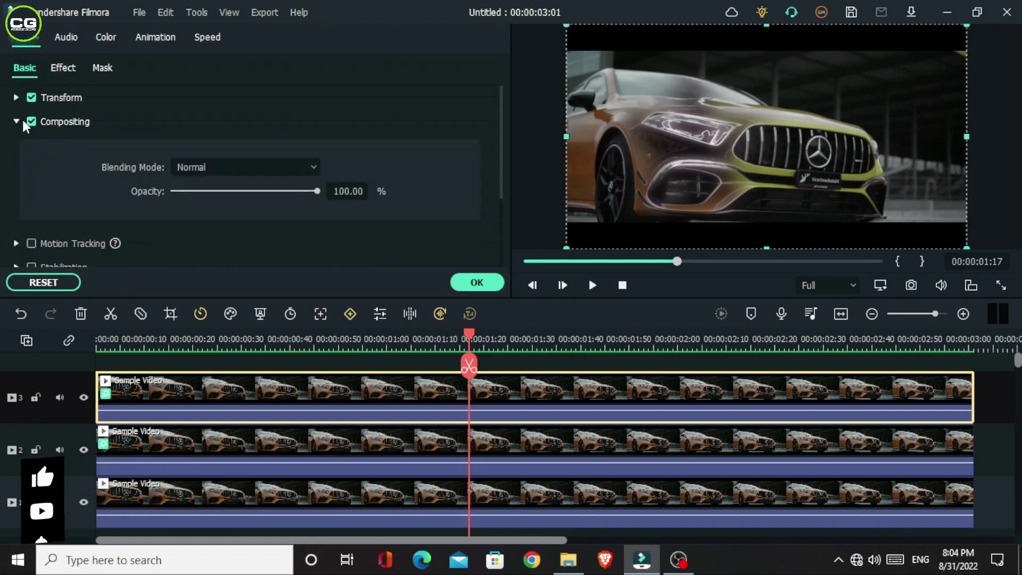
click(256, 175)
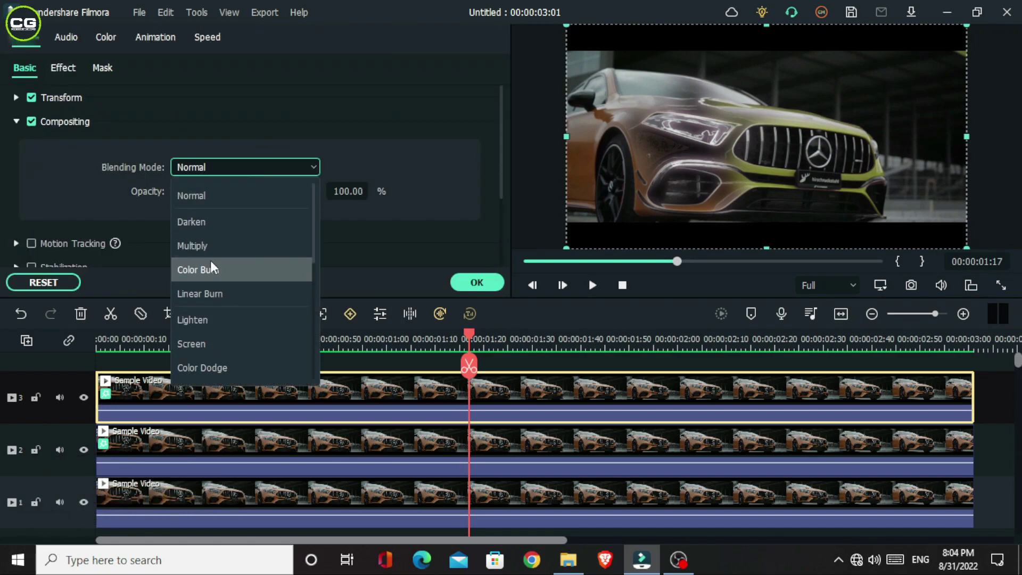
click(198, 319)
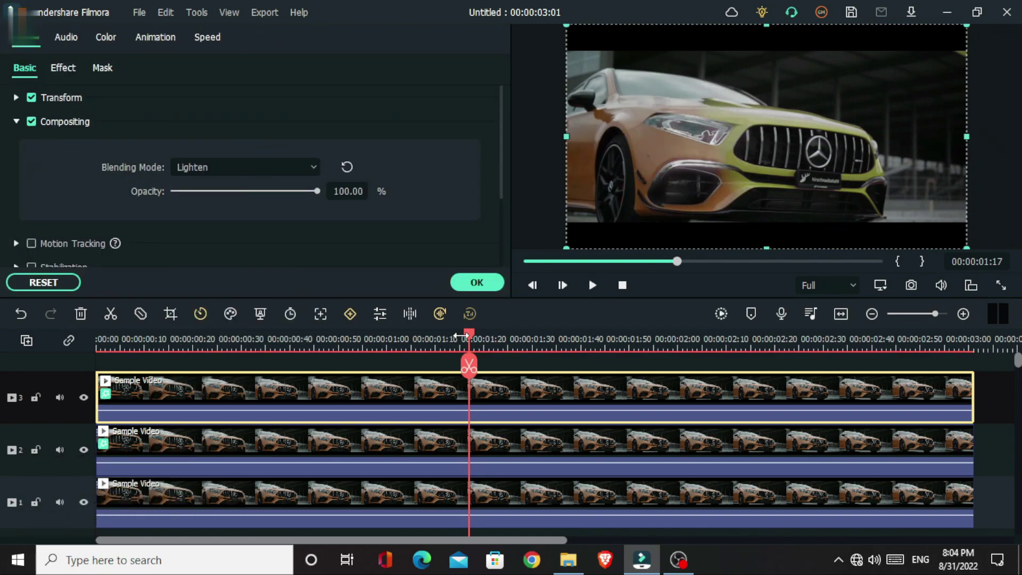
Step: Render a smooth preview from 00:00:01:01 and scrub forward through the transition
drag(468, 336, 392, 330)
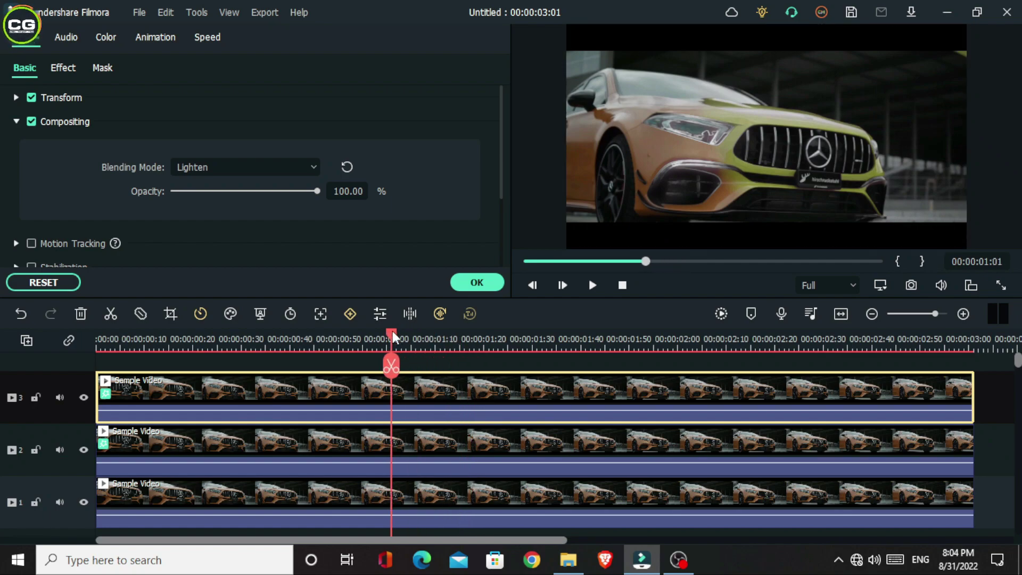
click(720, 314)
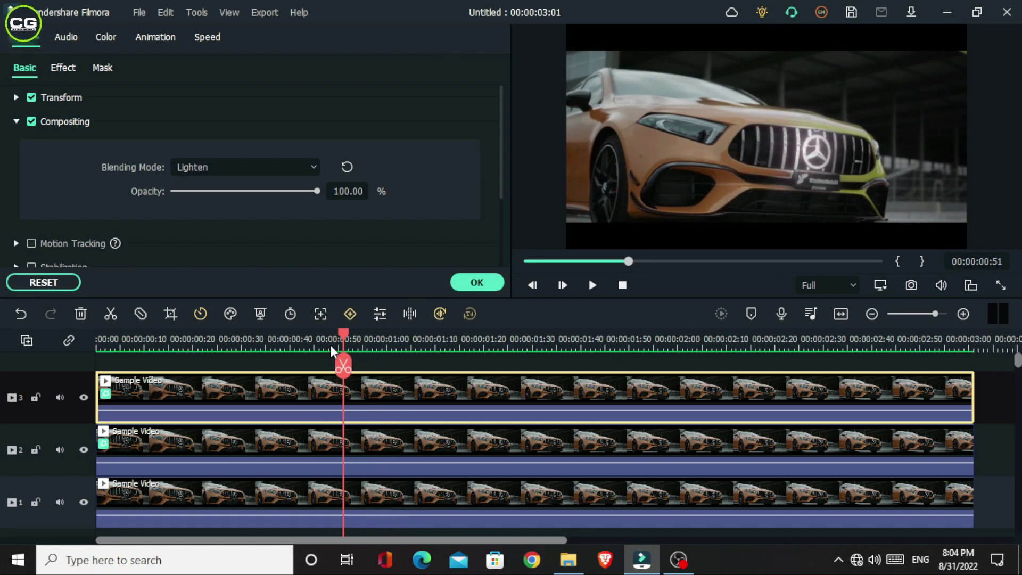
drag(278, 366, 529, 335)
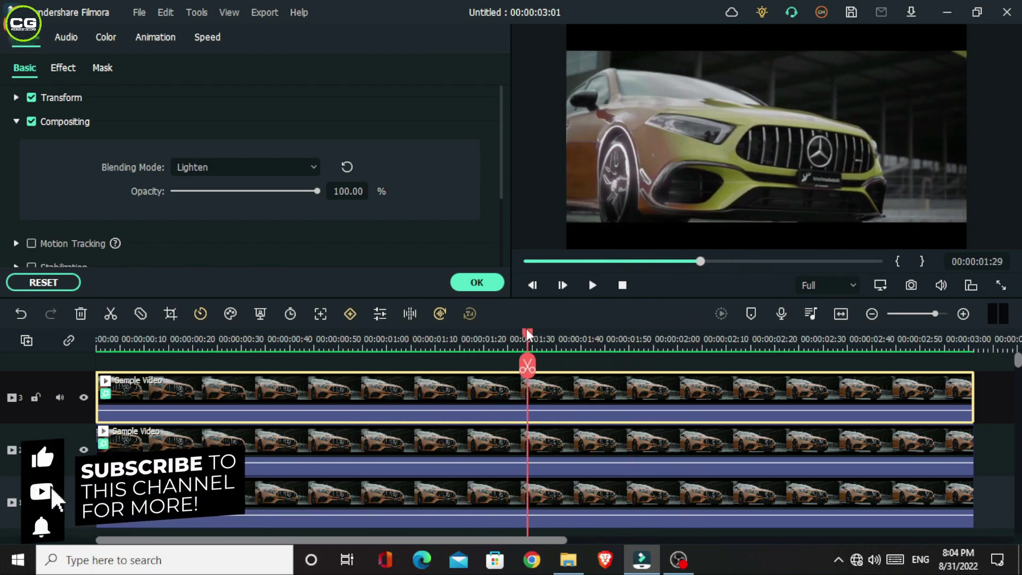